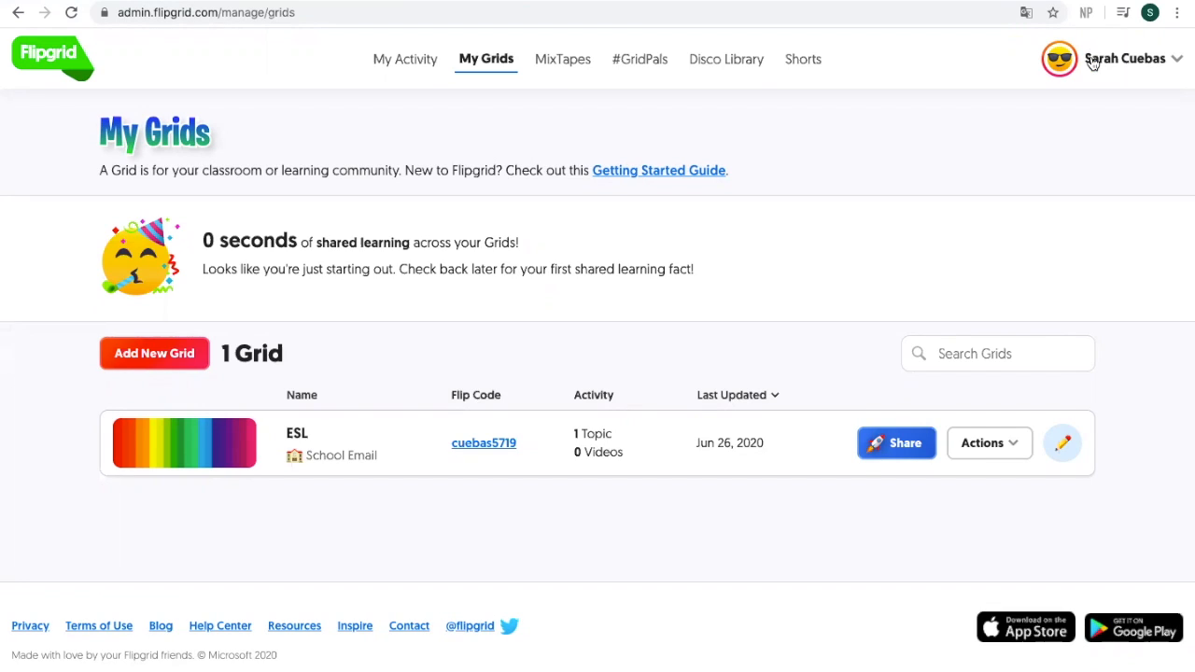
Step: Create a new grid named 'Demo' using the School Email grid type
{"action": "left_click", "coordinate": [172, 354]}
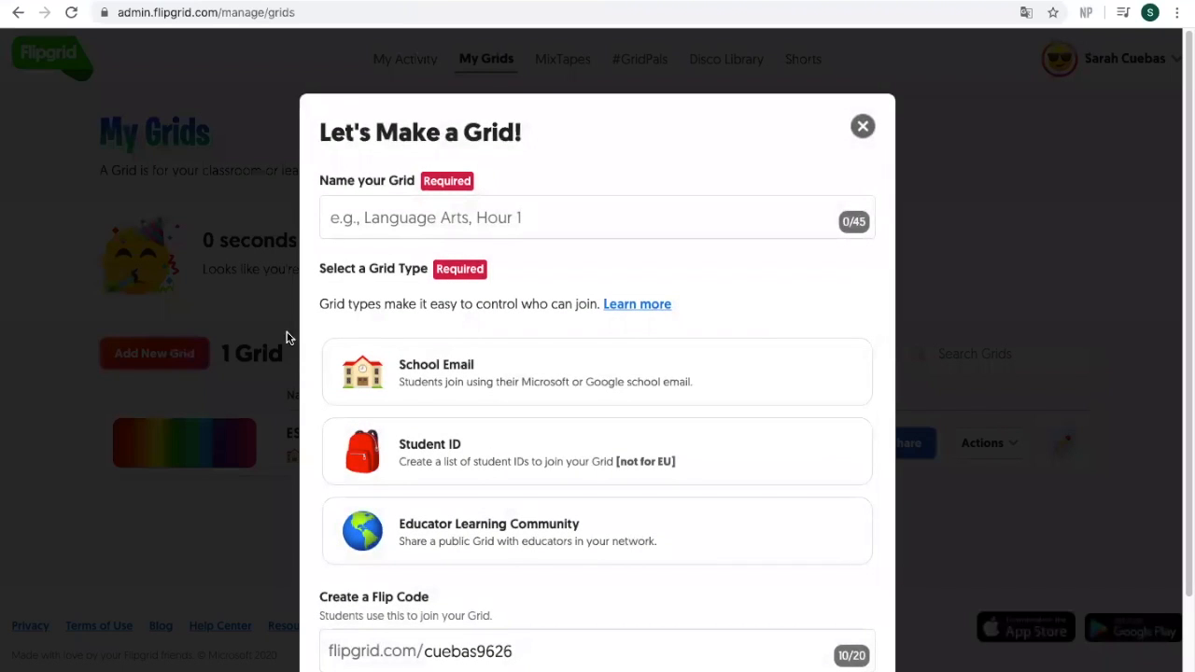
{"action": "left_click", "coordinate": [395, 211]}
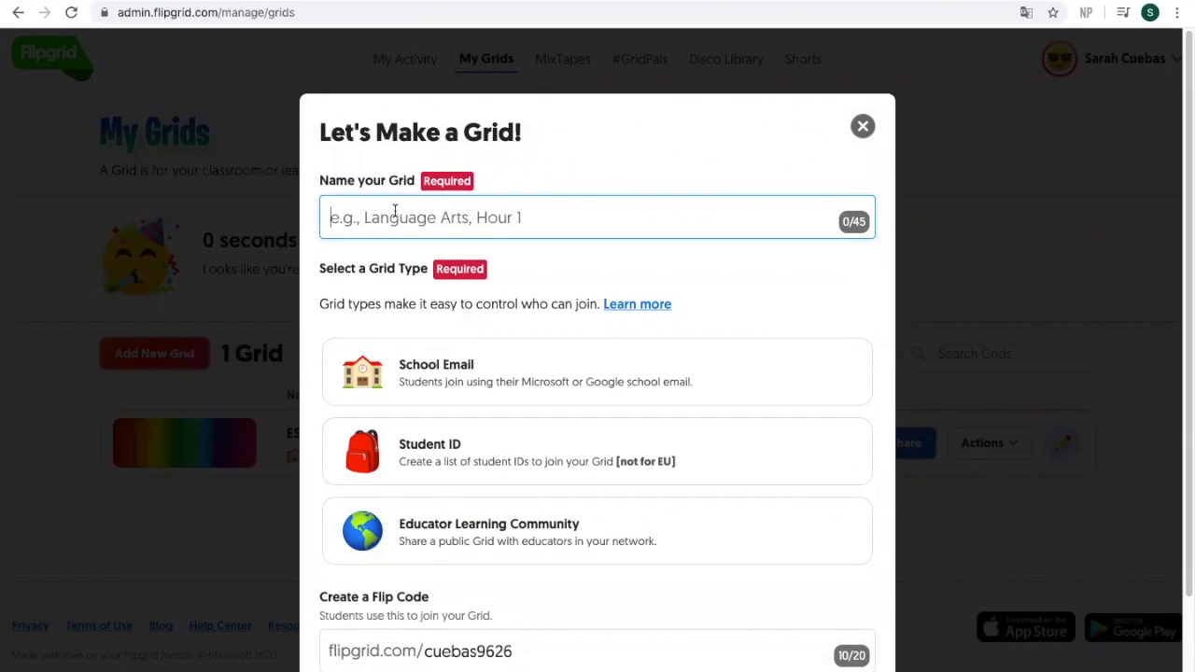
{"action": "type", "text": "Demo"}
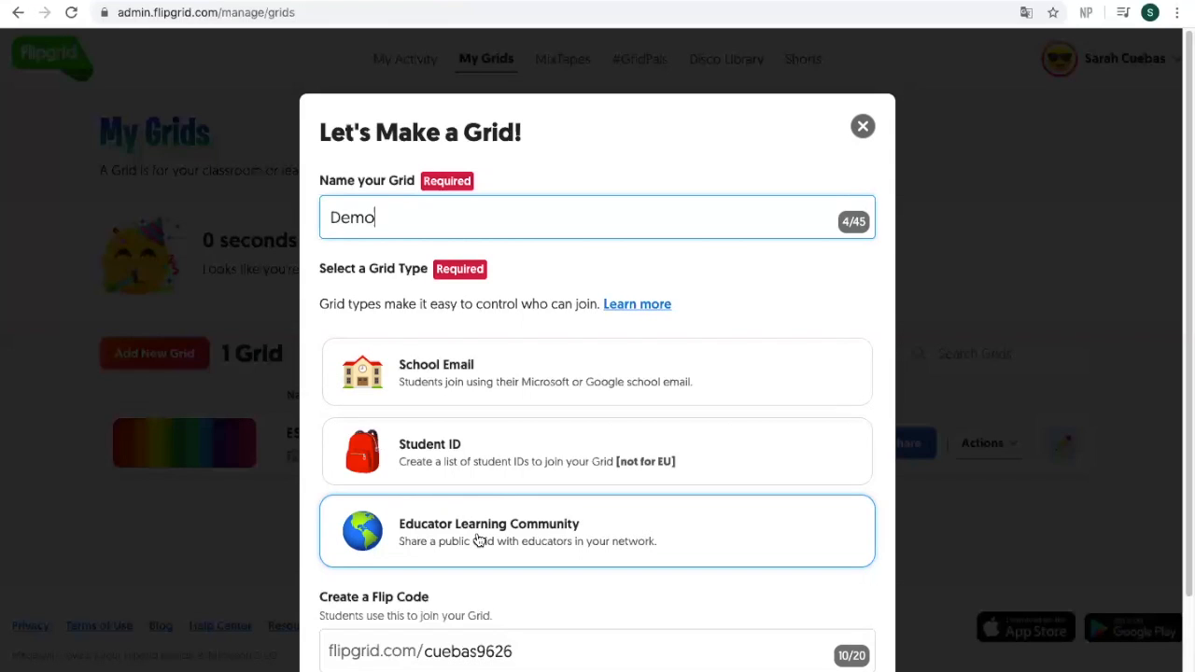
{"action": "left_click", "coordinate": [499, 383]}
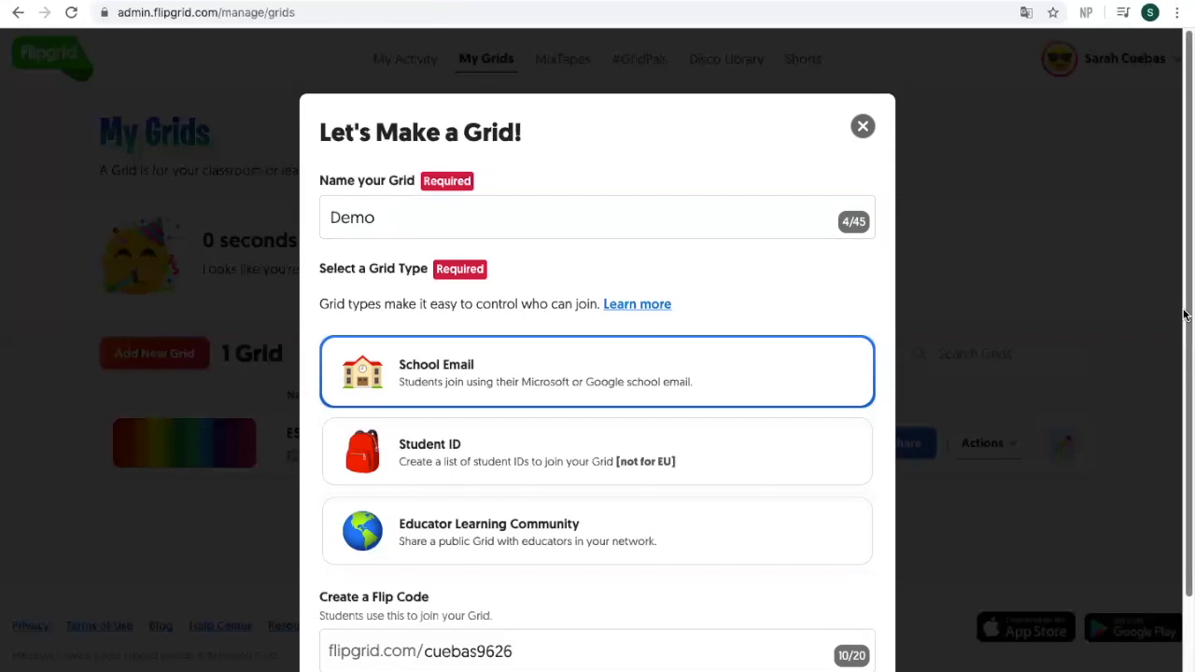
{"action": "left_click_drag", "start_coordinate": [1184, 313], "coordinate": [1186, 397]}
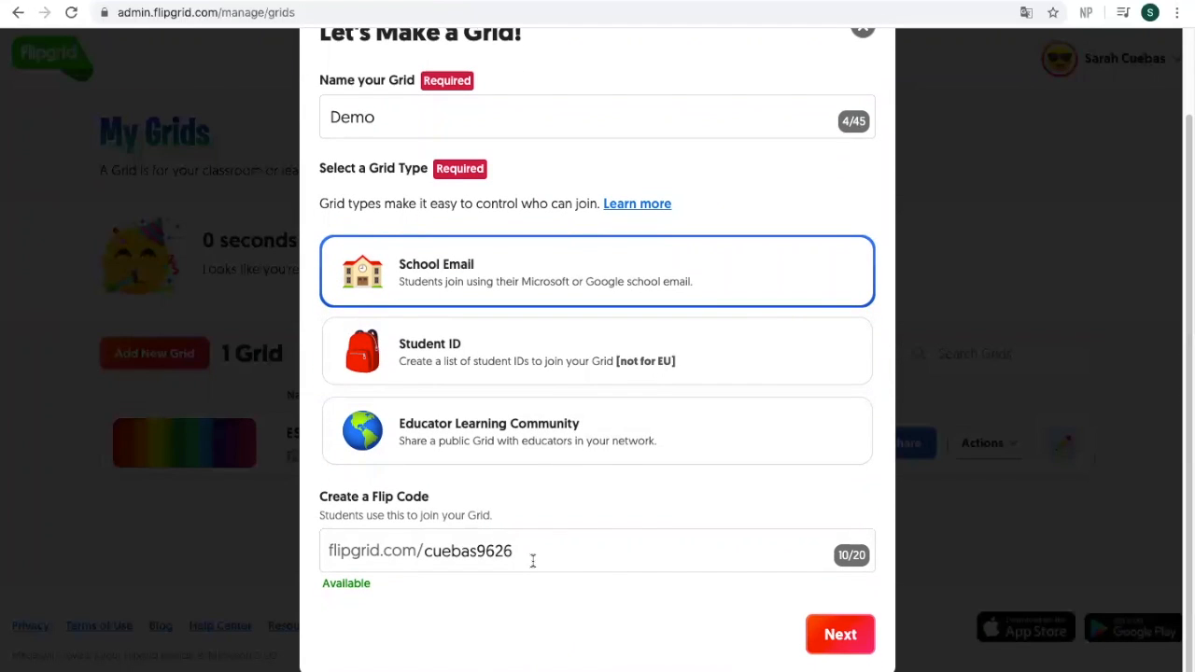
Step: Enter the school's email domain as the allowed domain and create the Demo grid
{"action": "left_click", "coordinate": [834, 637]}
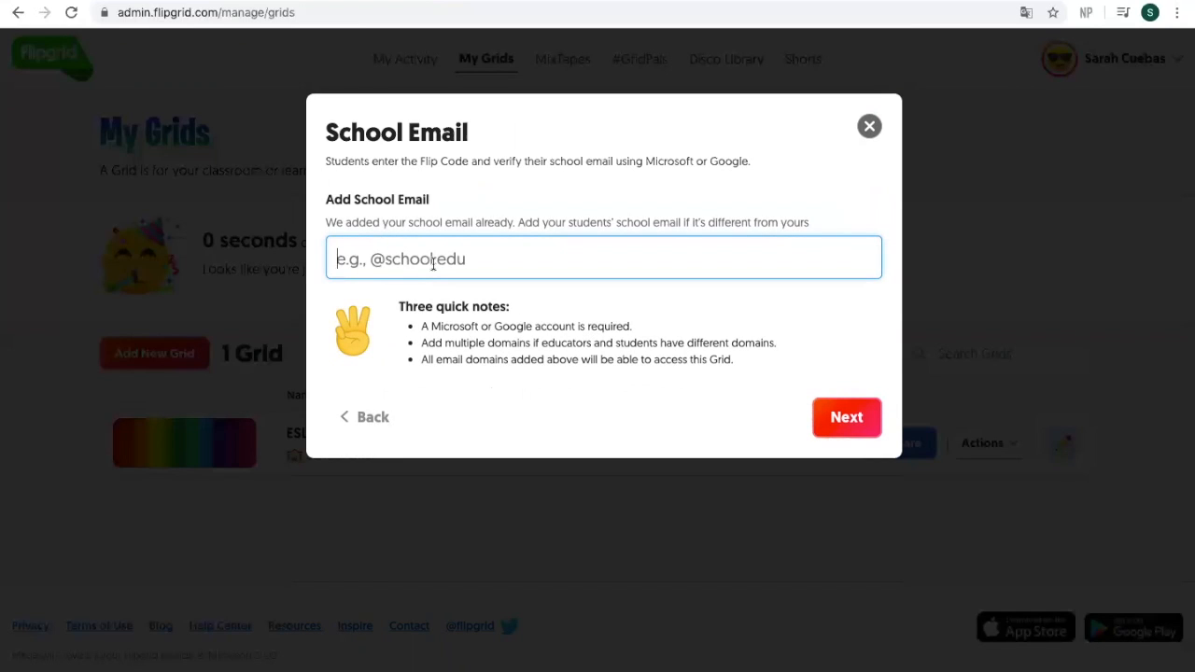
{"action": "type", "text": "@"}
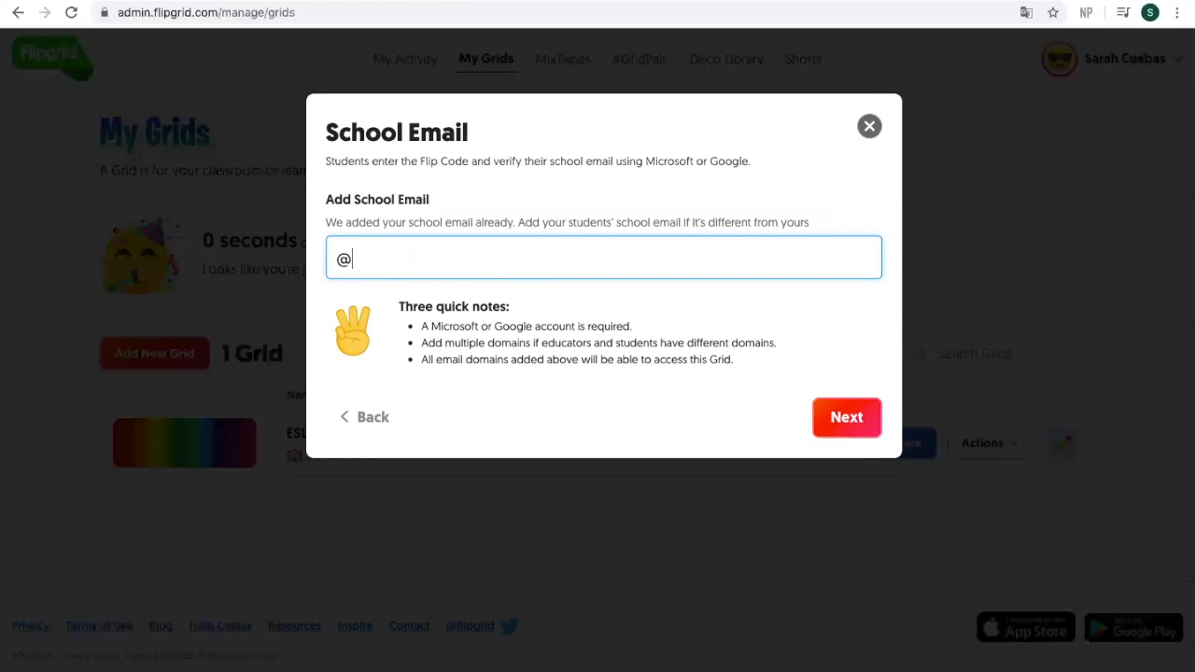
{"action": "type", "text": "pcsstn.com"}
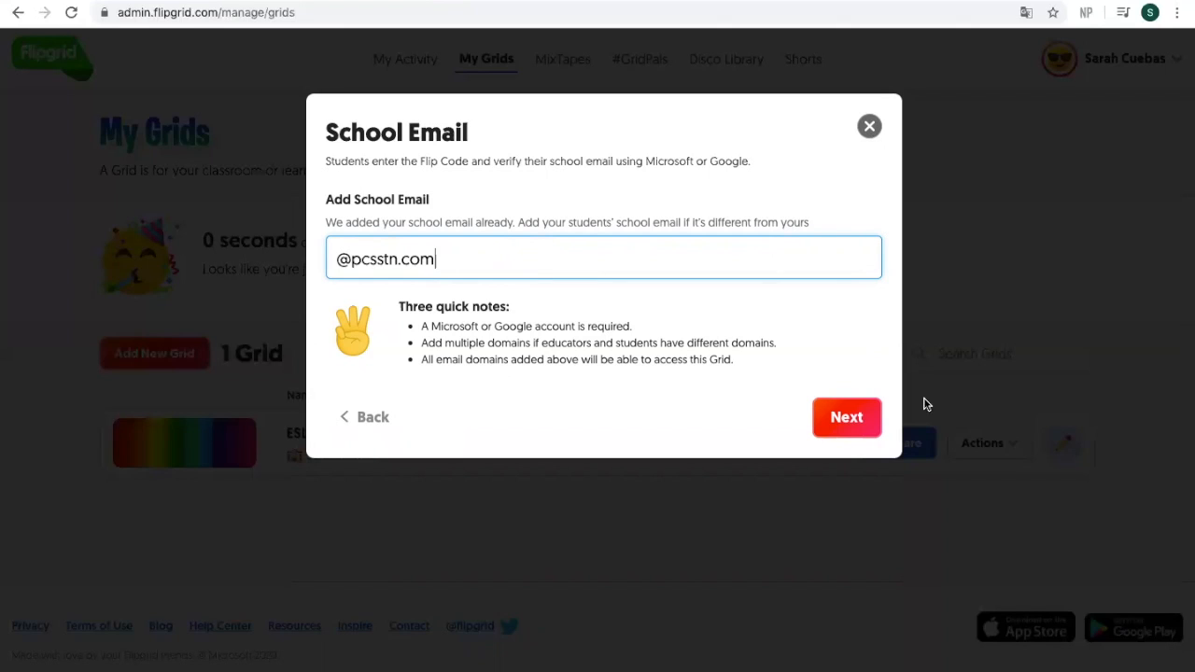
{"action": "left_click", "coordinate": [845, 416]}
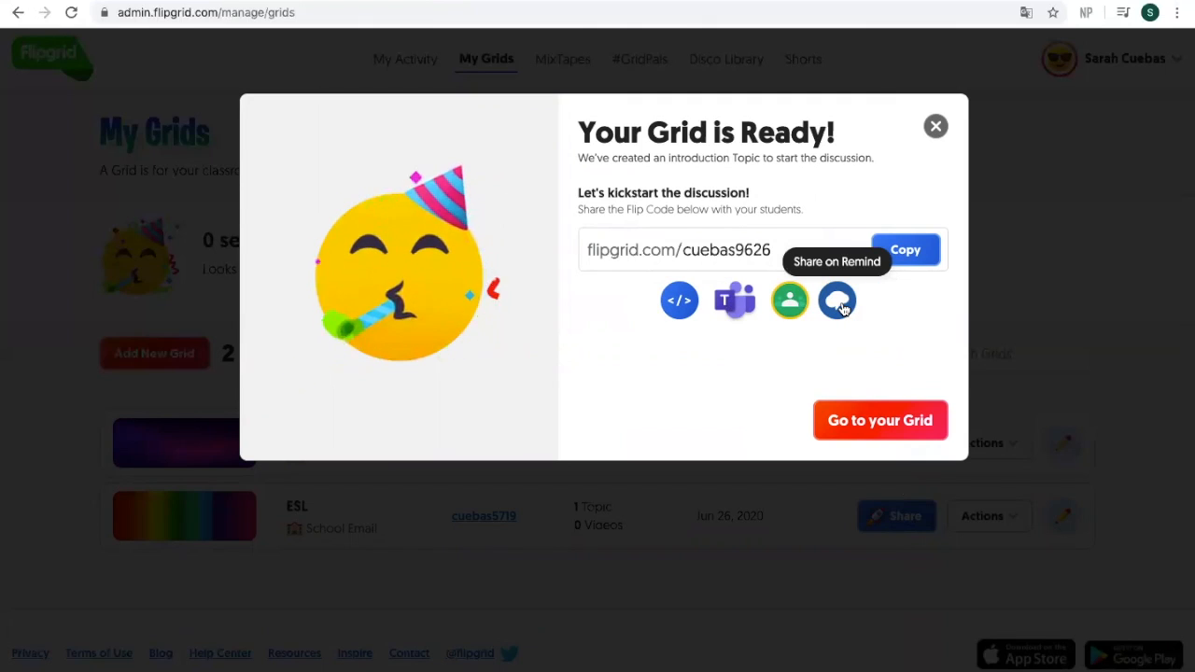
Step: Share the grid link to Demo Class in Google Classroom as an assignment titled 'Demo'
{"action": "left_click", "coordinate": [791, 300]}
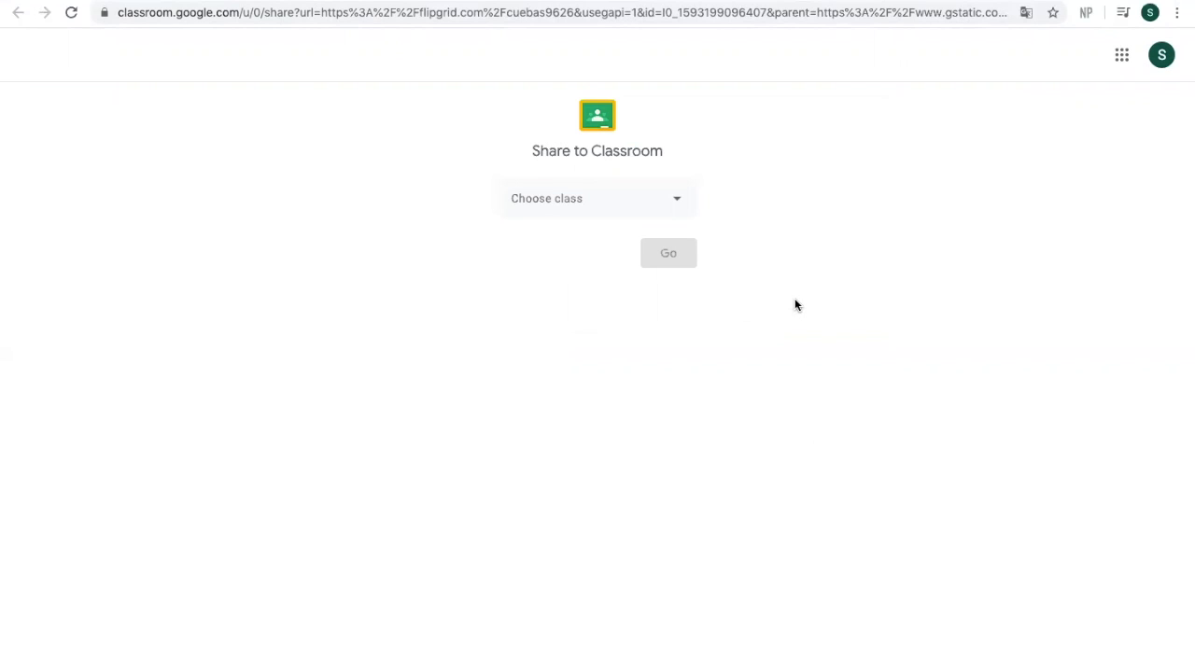
{"action": "left_click", "coordinate": [677, 205]}
{"action": "left_click", "coordinate": [623, 272]}
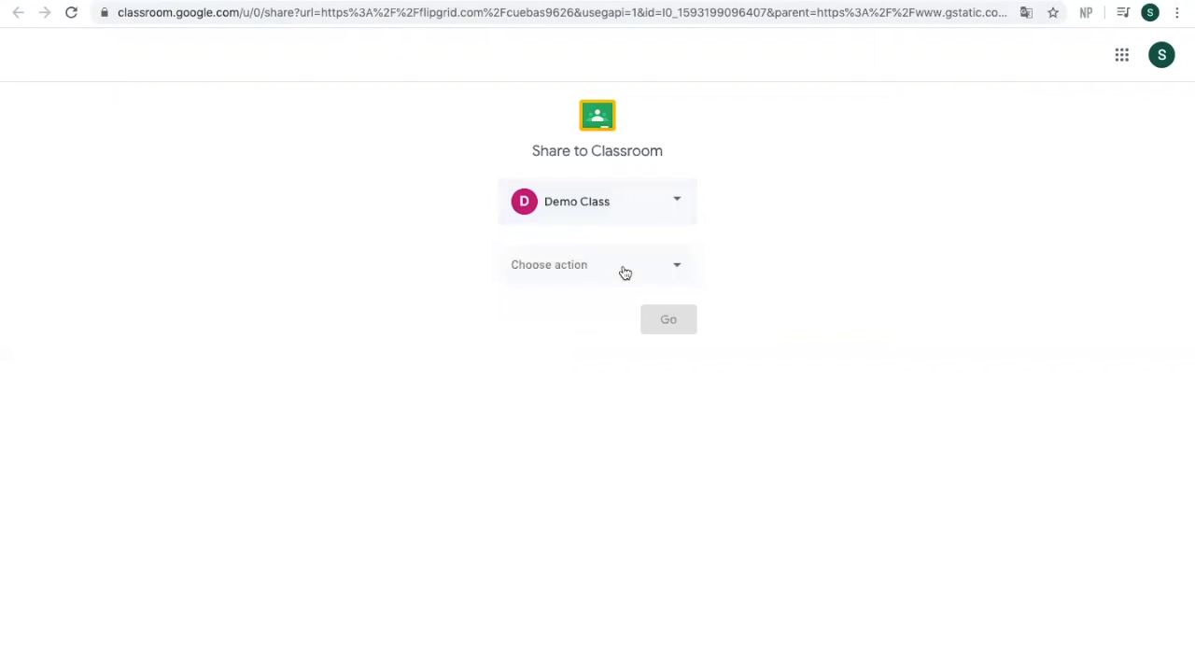
{"action": "left_click", "coordinate": [625, 273]}
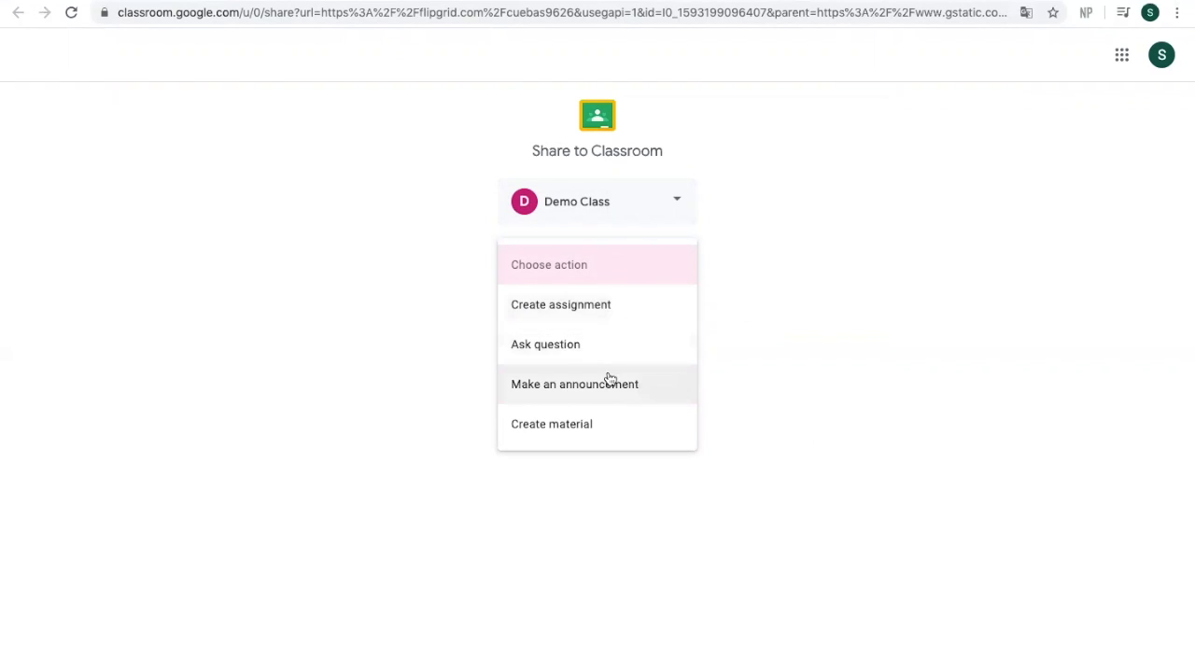
{"action": "left_click", "coordinate": [601, 317]}
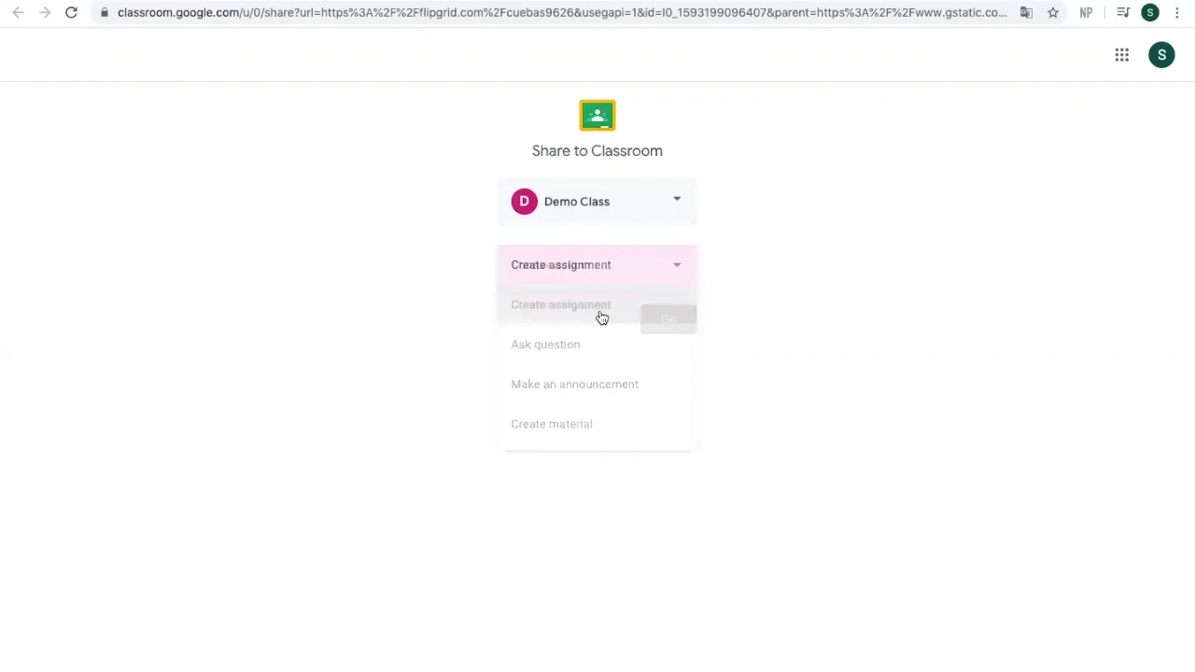
{"action": "left_click", "coordinate": [665, 319]}
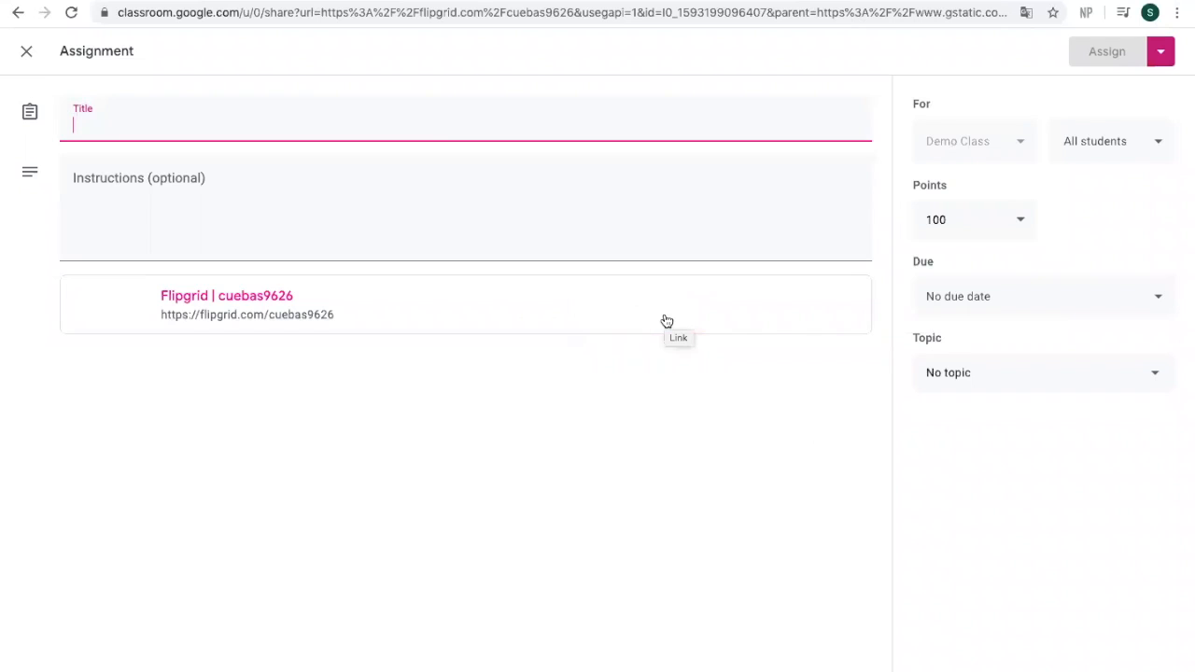
{"action": "type", "text": "Demo"}
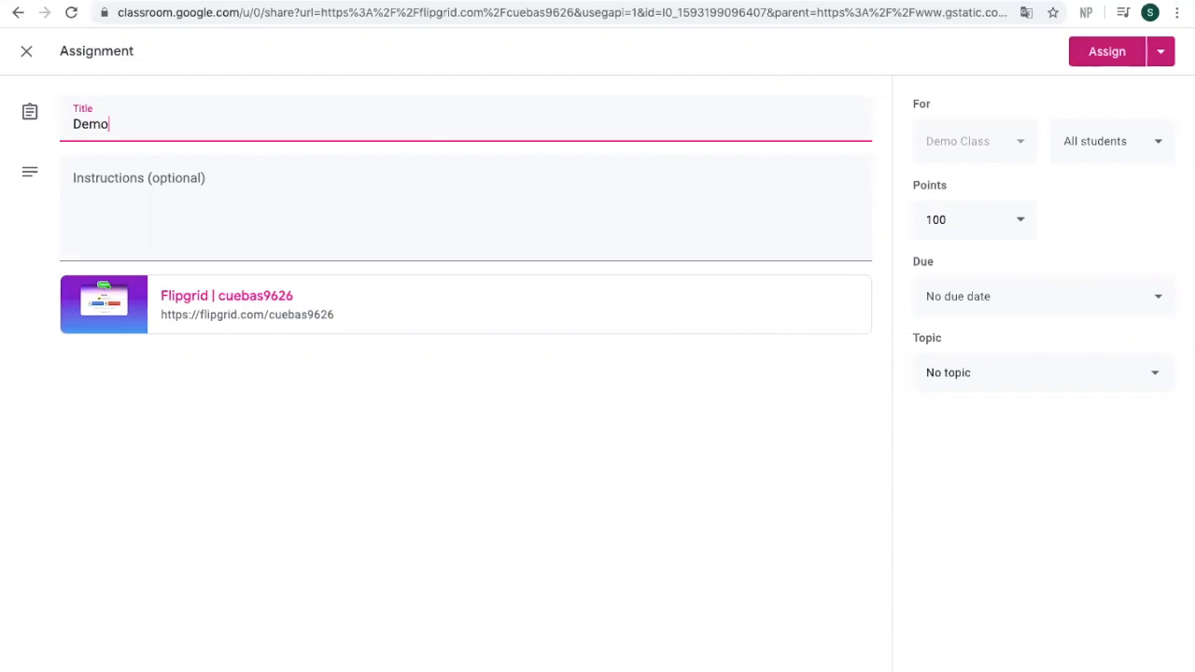
{"action": "left_click", "coordinate": [1094, 48]}
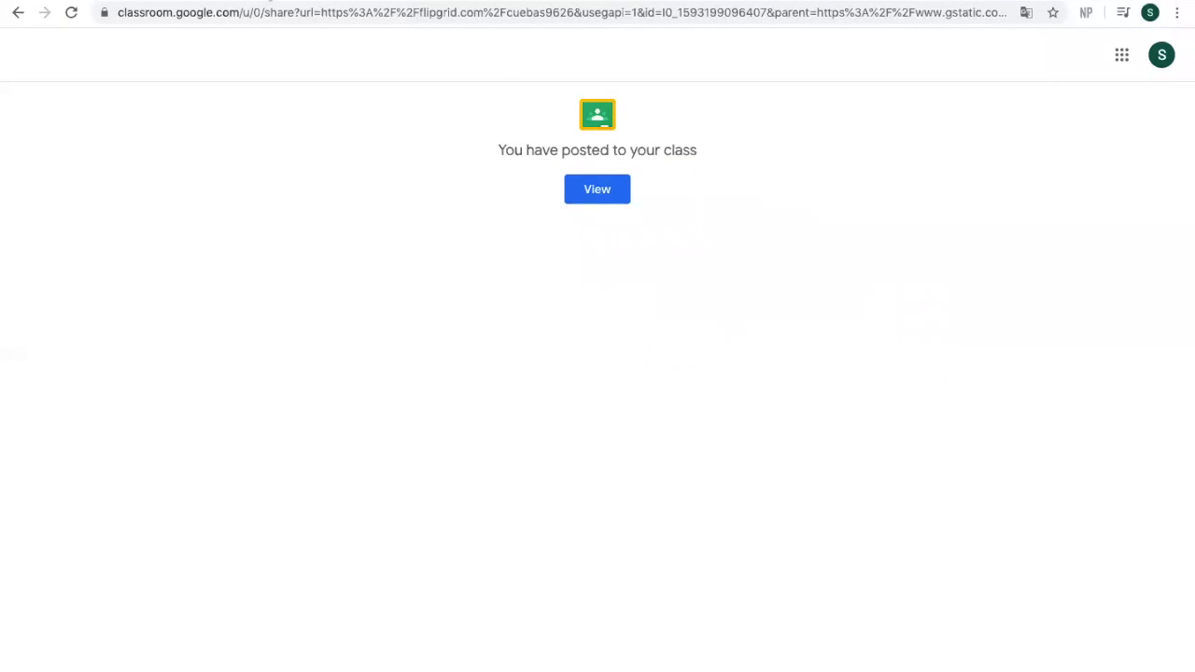
{"action": "left_click", "coordinate": [268, 0]}
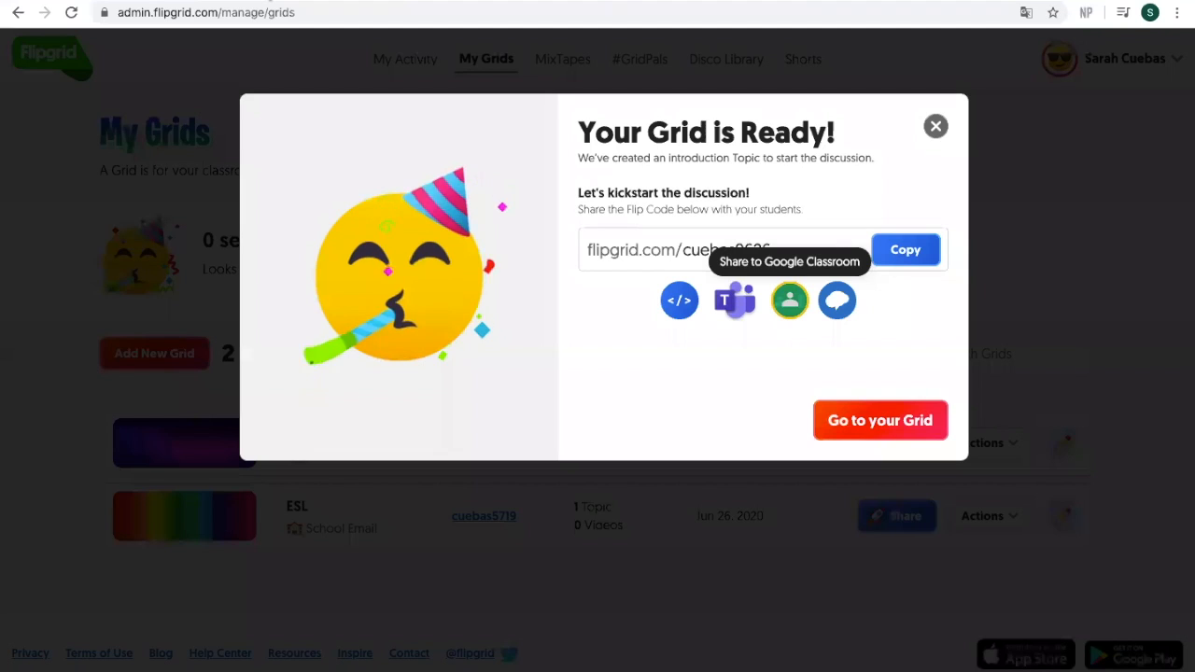
Step: Open the Demo grid and choose Edit Grid from its Actions menu
{"action": "left_click", "coordinate": [902, 421]}
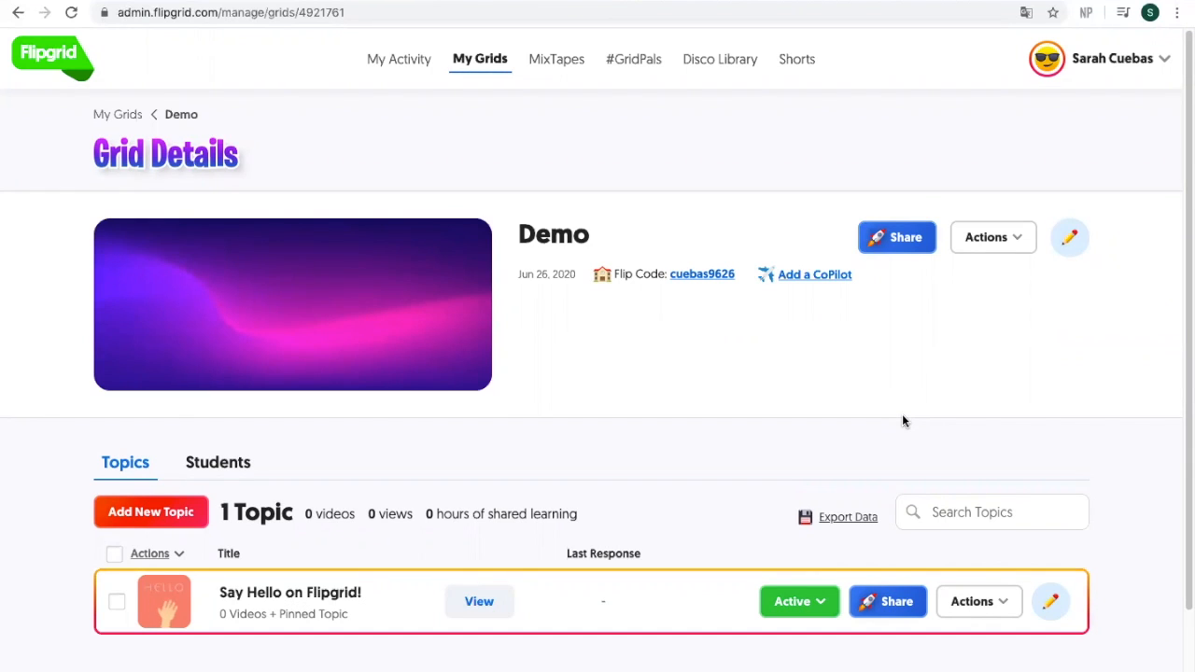
{"action": "left_click", "coordinate": [996, 237]}
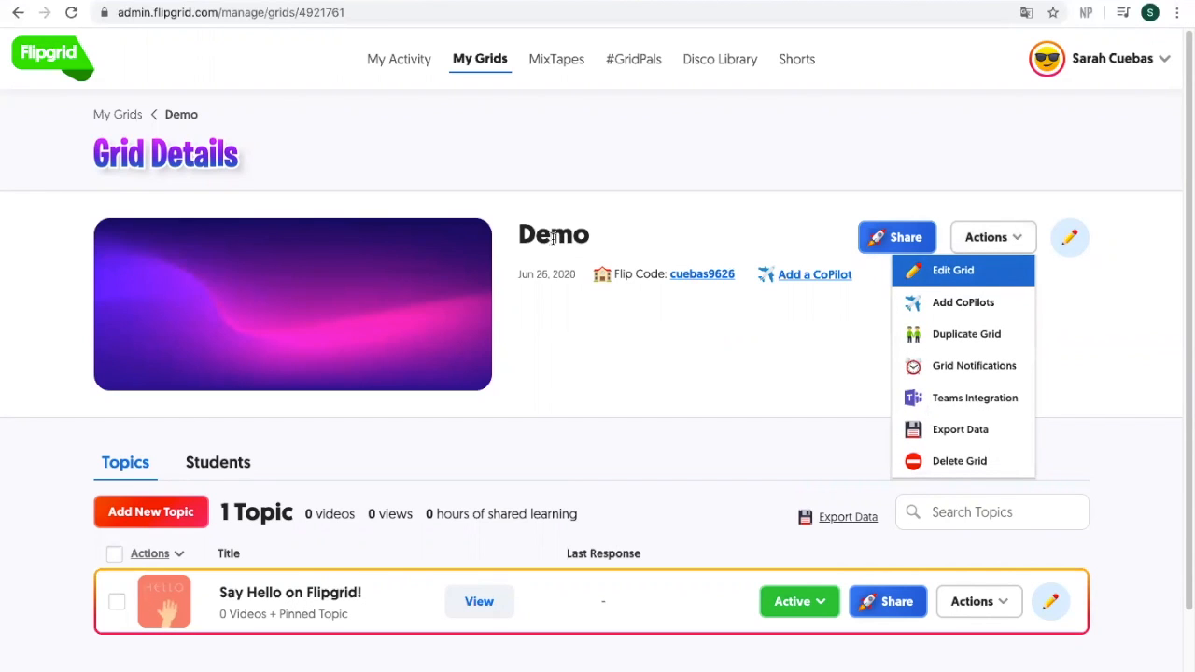
{"action": "left_click", "coordinate": [962, 271]}
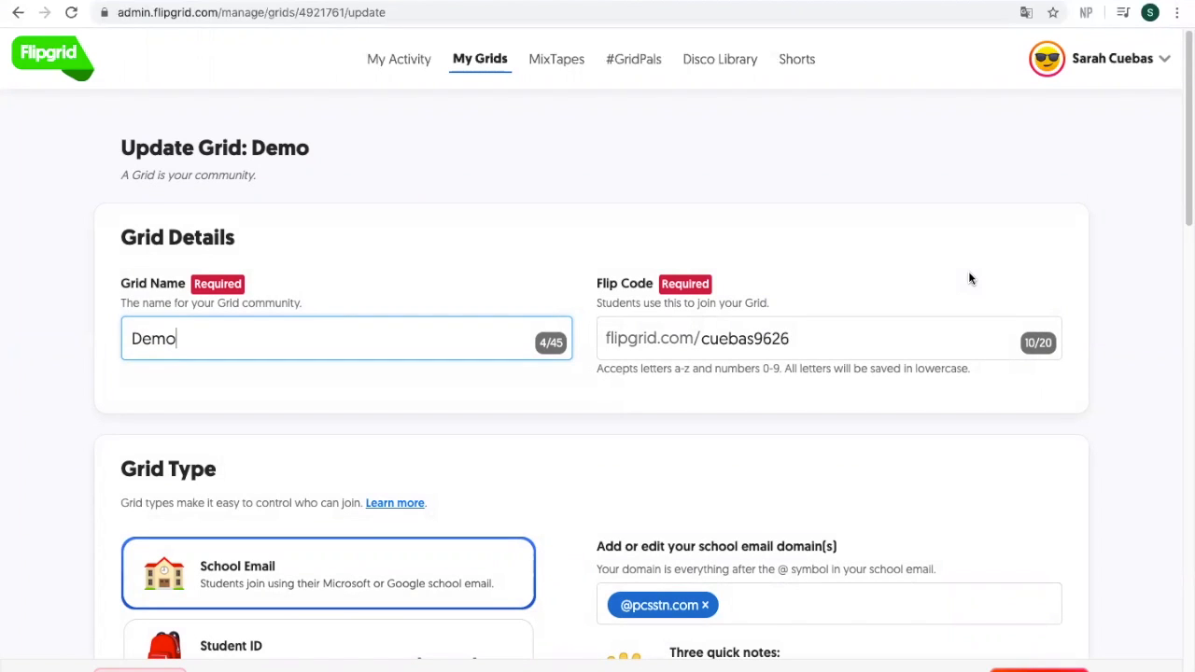
Step: Switch the grid type to Educator Learning Community and accept the change
{"action": "scroll", "coordinate": [1184, 215], "scroll_direction": "down", "scroll_amount": 3}
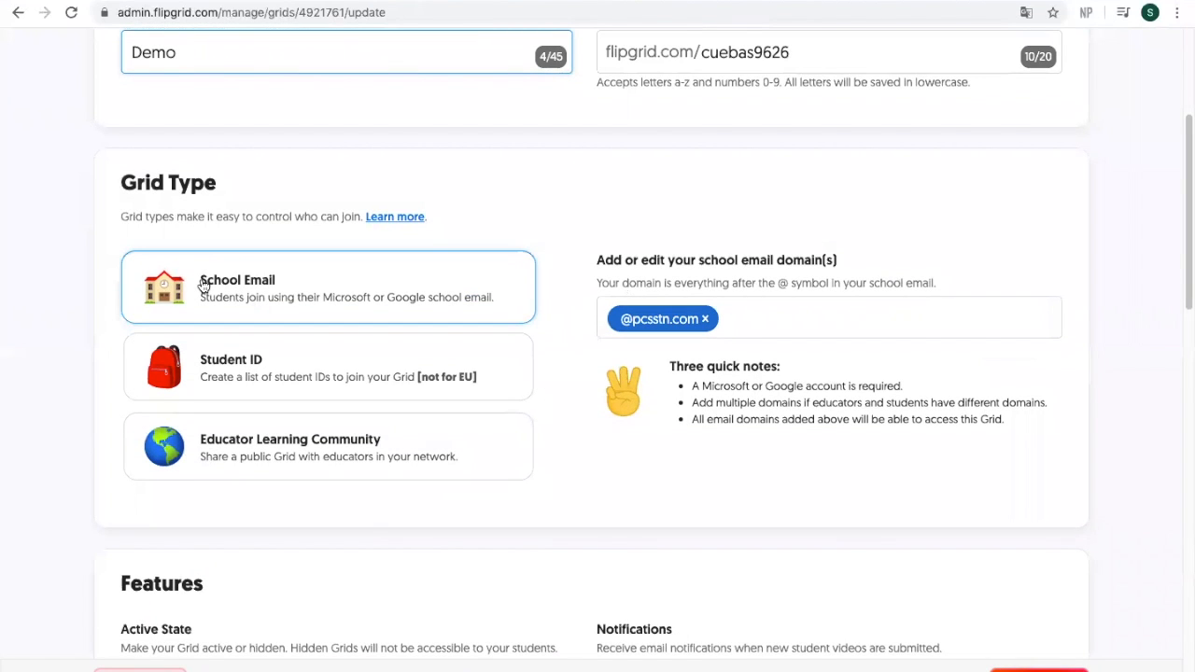
{"action": "left_click", "coordinate": [322, 444]}
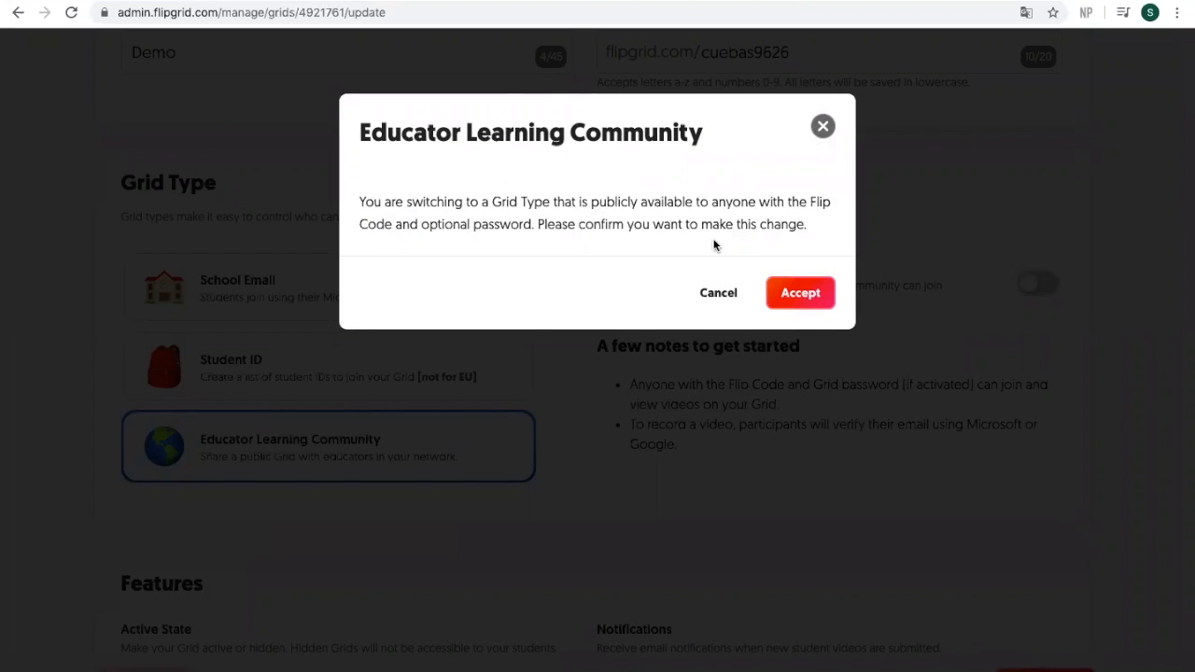
{"action": "left_click", "coordinate": [781, 293]}
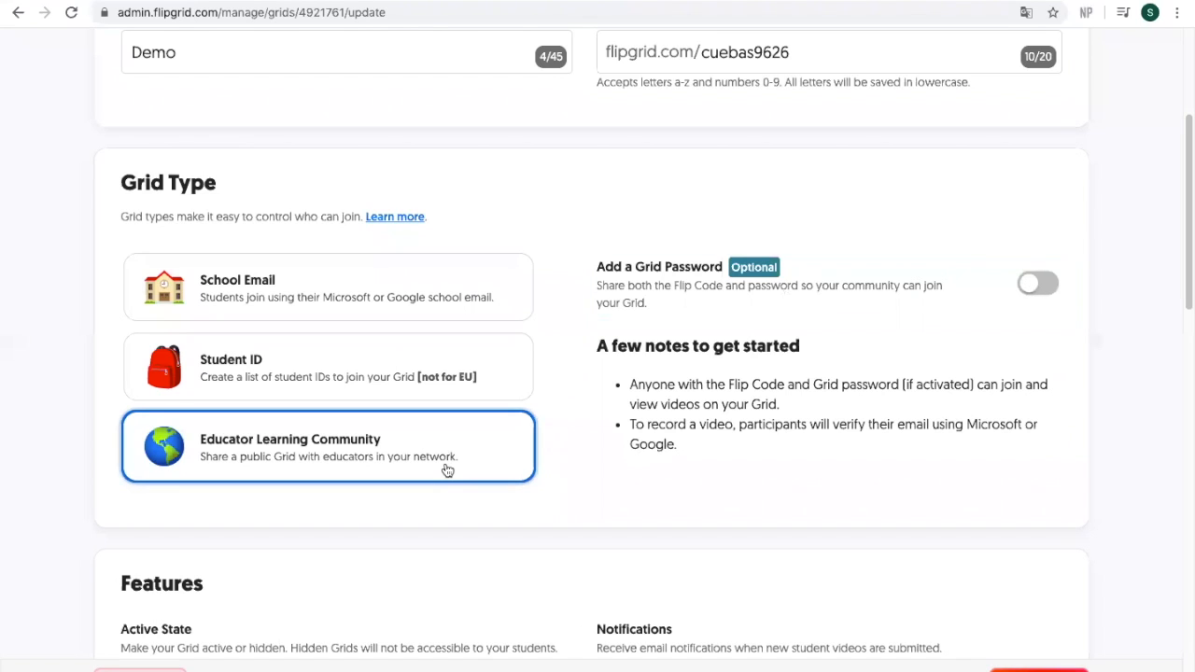
Step: Turn on Add a Grid Password and enter a password that meets the criteria
{"action": "left_click", "coordinate": [1027, 284]}
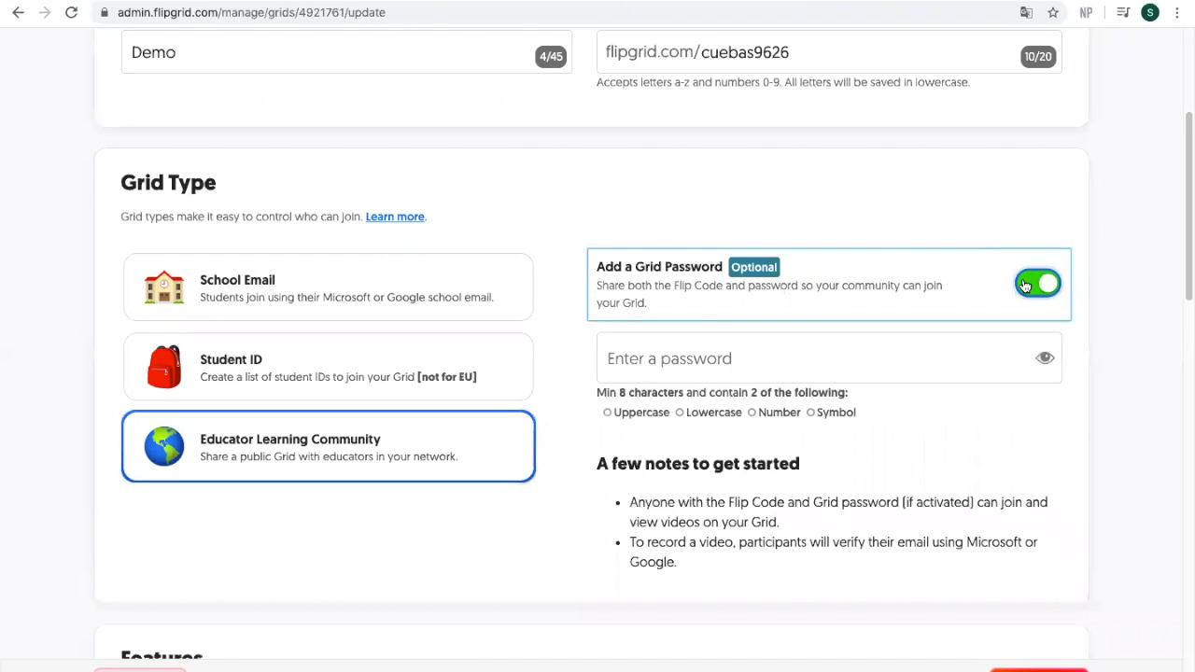
{"action": "left_click", "coordinate": [766, 366]}
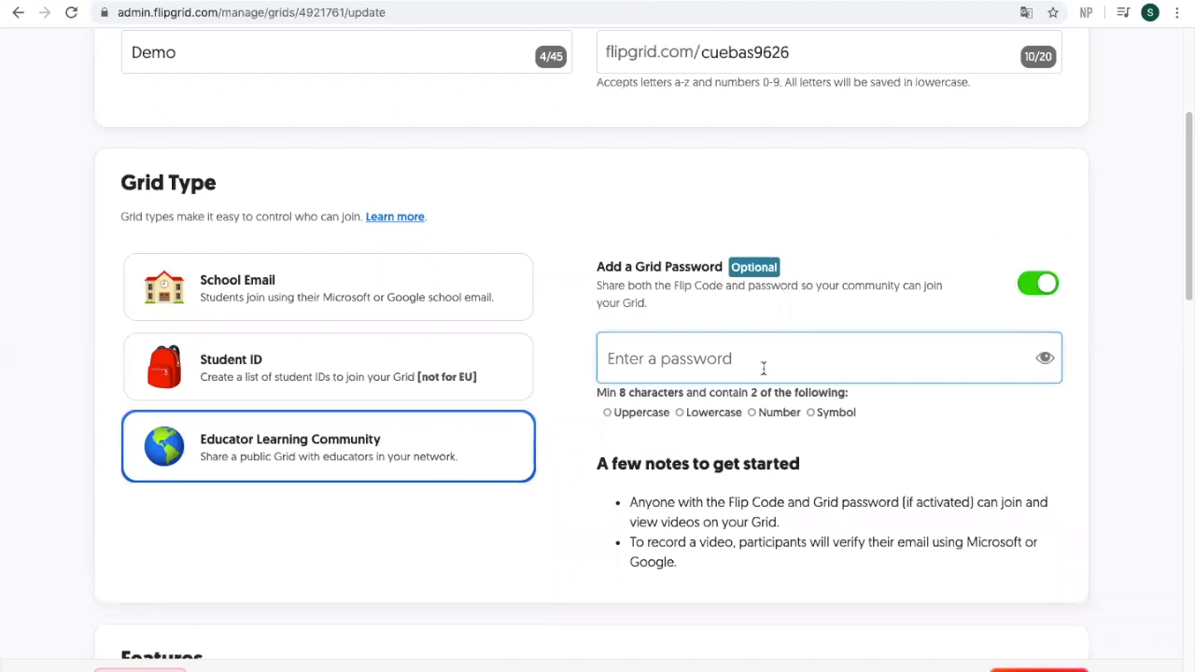
{"action": "type", "text": "Demo123"}
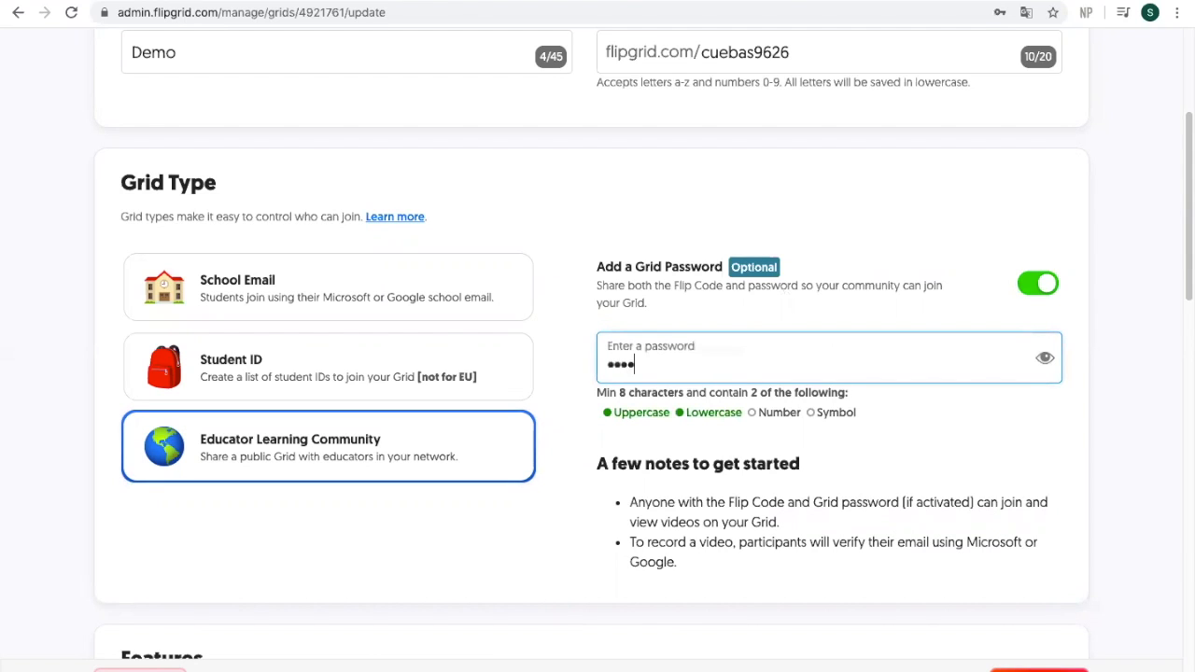
{"action": "type", "text": "45"}
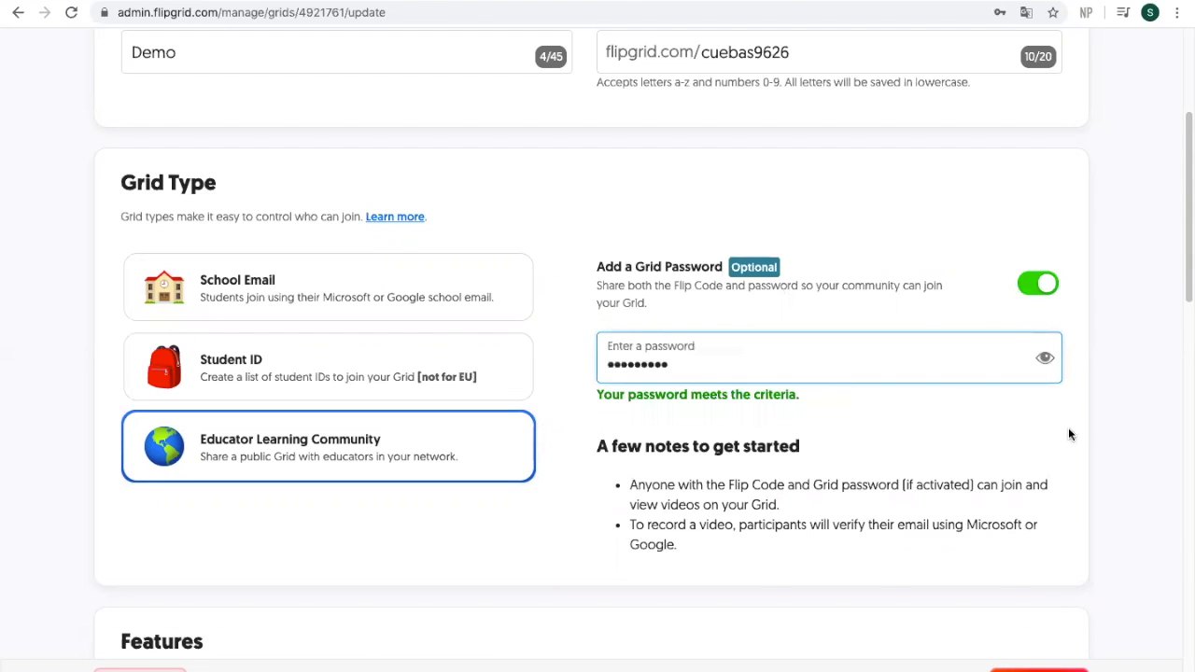
{"action": "left_click", "coordinate": [1133, 423]}
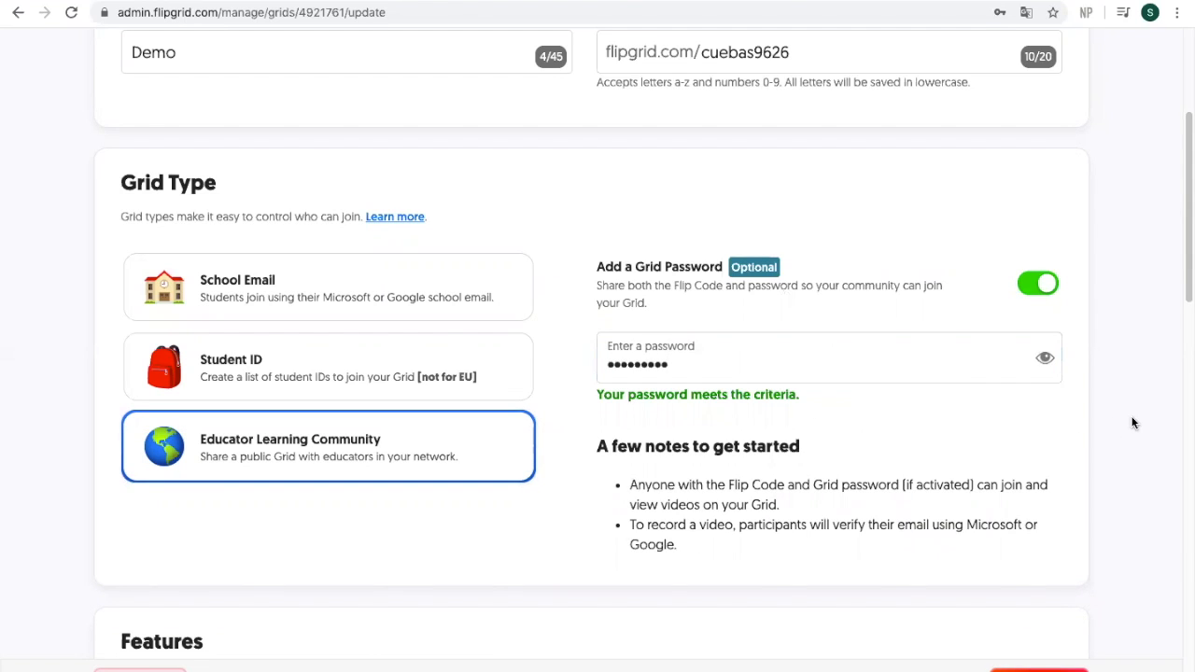
{"action": "left_click_drag", "start_coordinate": [1185, 275], "coordinate": [1184, 404]}
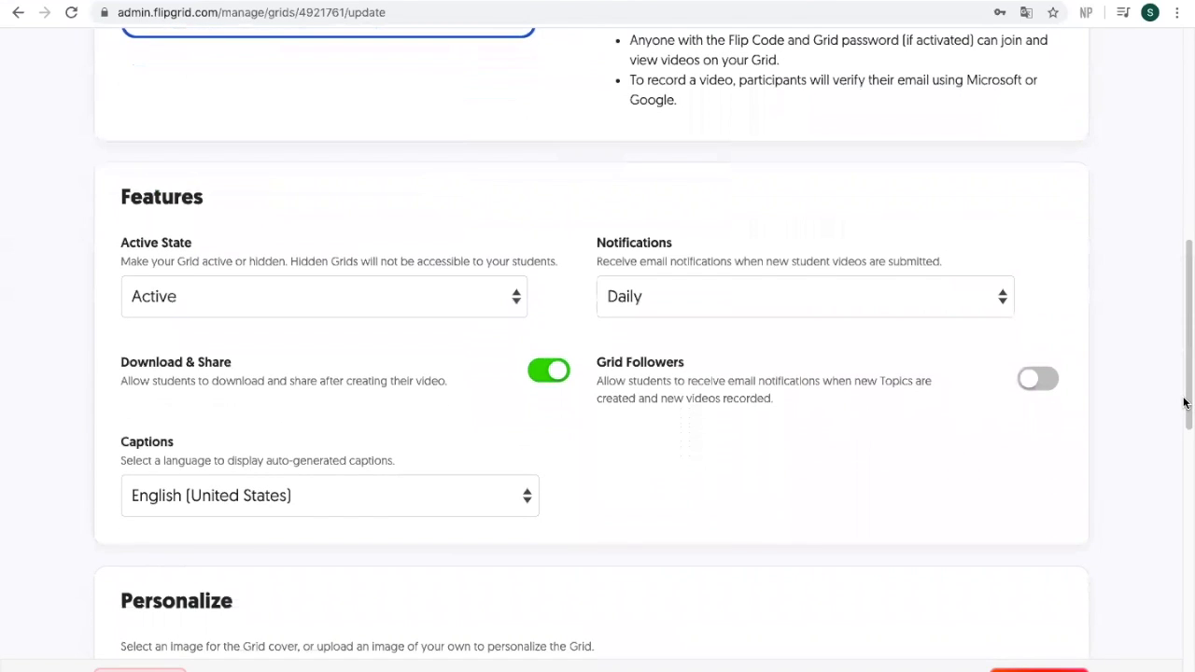
Step: Keep the grid Active with Daily email notifications, then return to Grid Details
{"action": "left_click", "coordinate": [287, 293]}
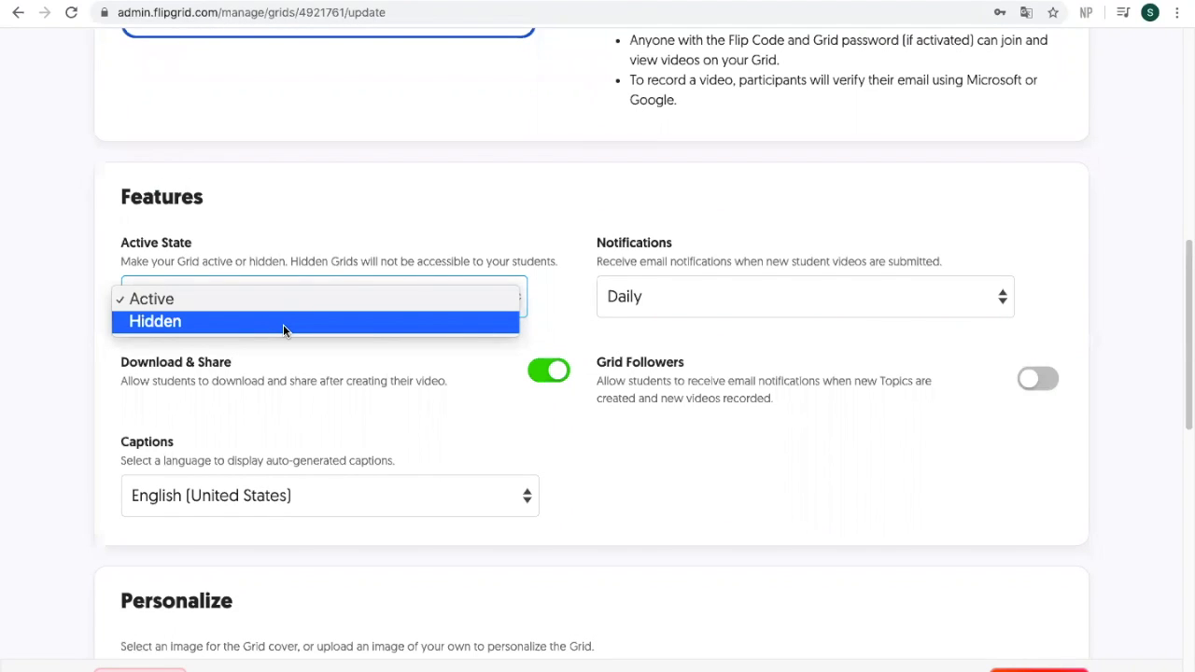
{"action": "left_click", "coordinate": [345, 393]}
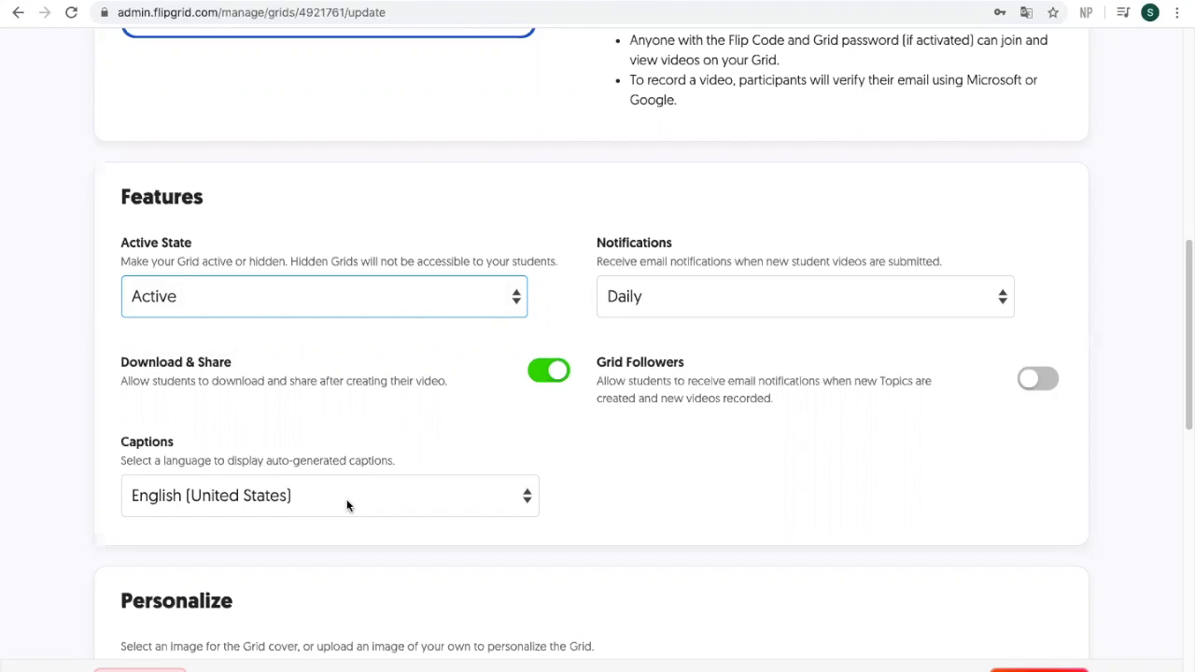
{"action": "left_click", "coordinate": [682, 296]}
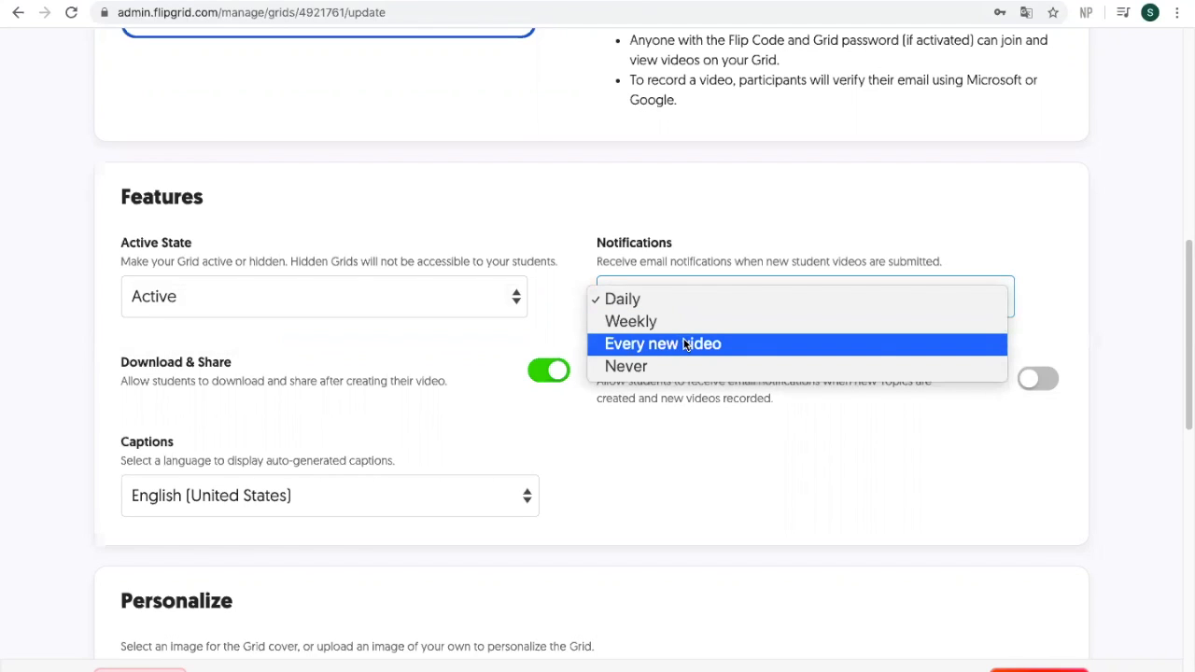
{"action": "left_click", "coordinate": [690, 298]}
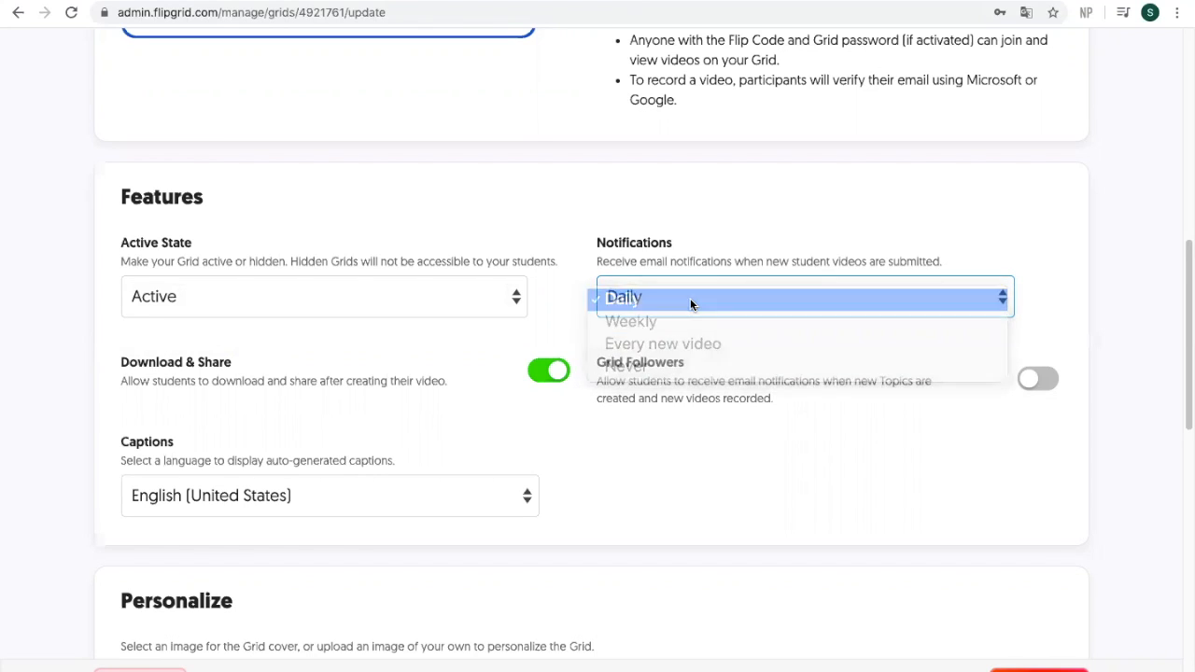
{"action": "left_click", "coordinate": [1170, 327]}
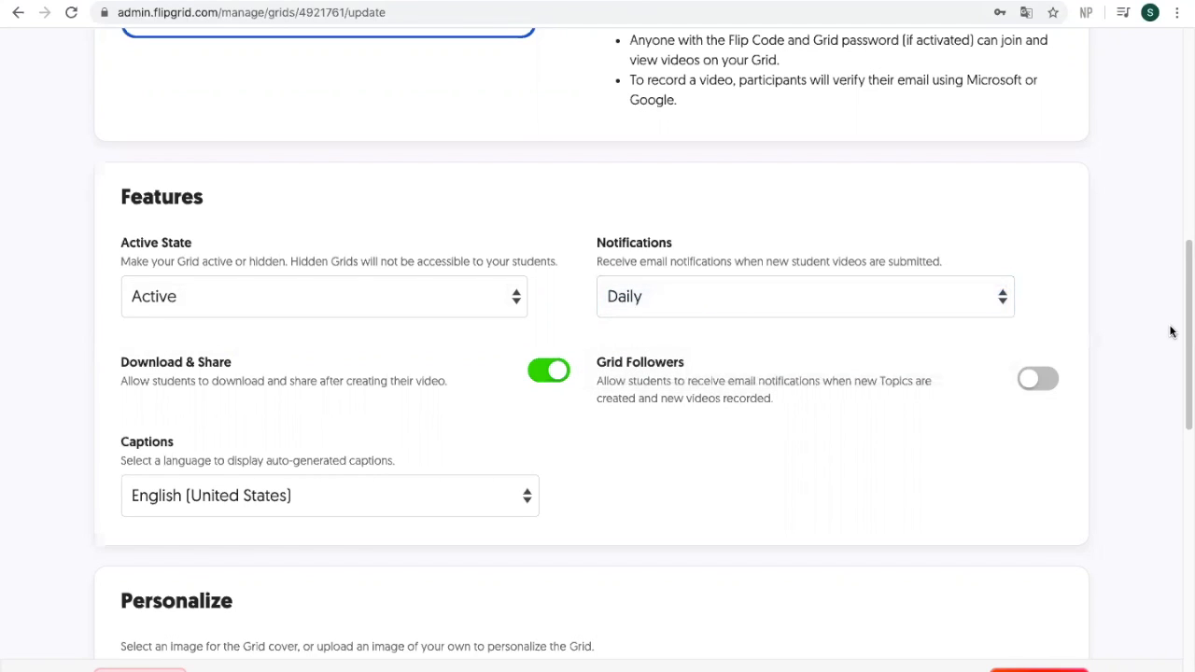
{"action": "scroll", "coordinate": [1171, 331], "scroll_direction": "down", "scroll_amount": 3}
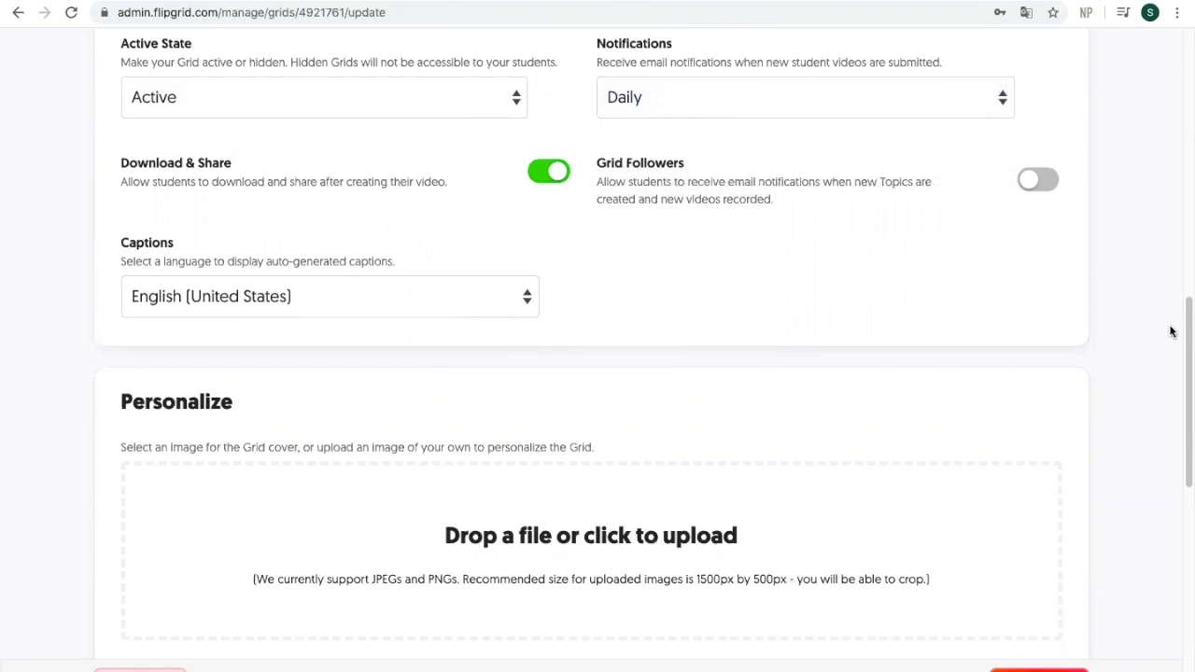
{"action": "scroll", "coordinate": [1172, 332], "scroll_direction": "down", "scroll_amount": 2}
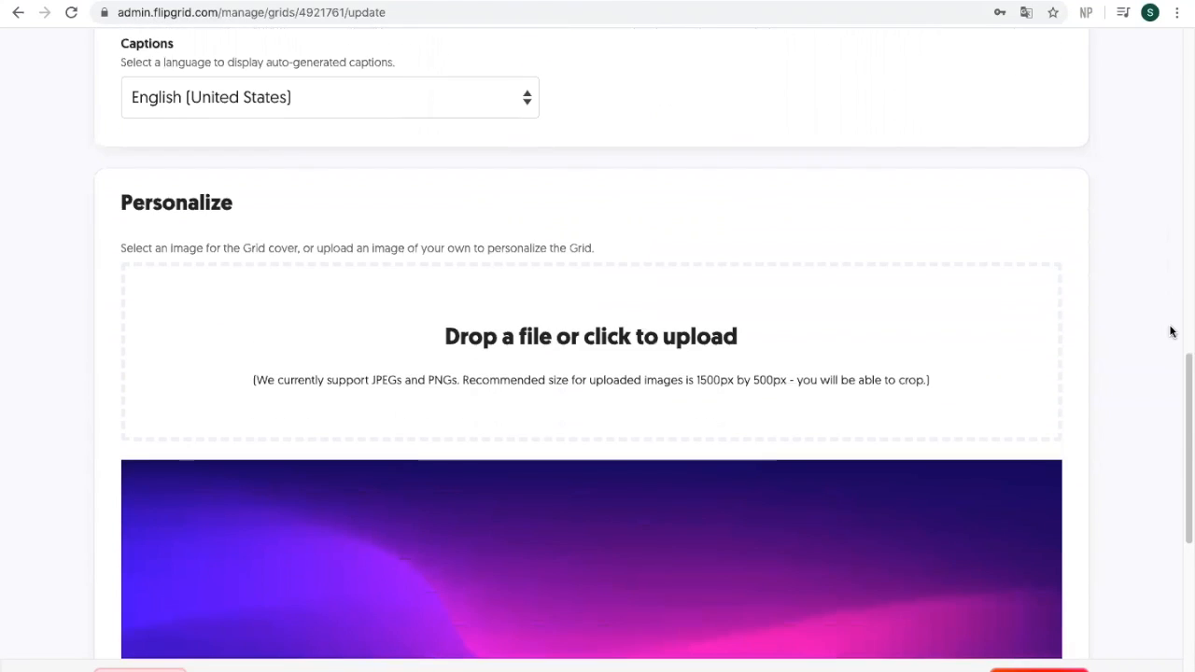
{"action": "scroll", "coordinate": [1172, 332], "scroll_direction": "down", "scroll_amount": 1}
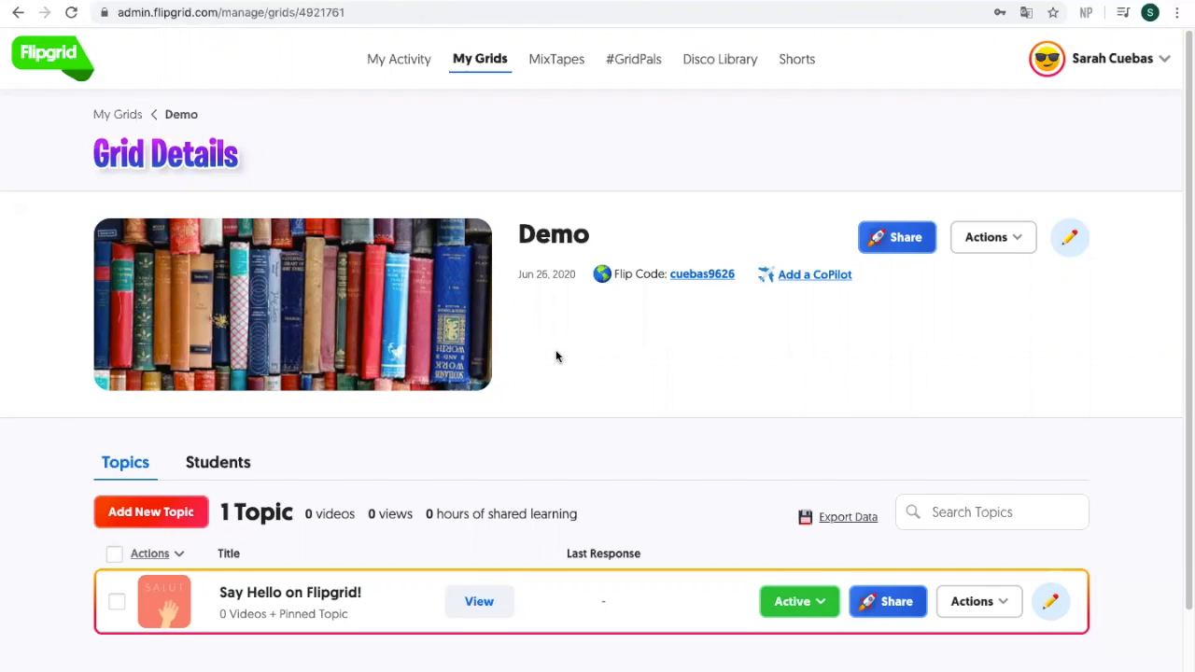
Step: Add a topic titled 'What are you doing today?' with the pasted Easy English prompt
{"action": "left_click", "coordinate": [150, 513]}
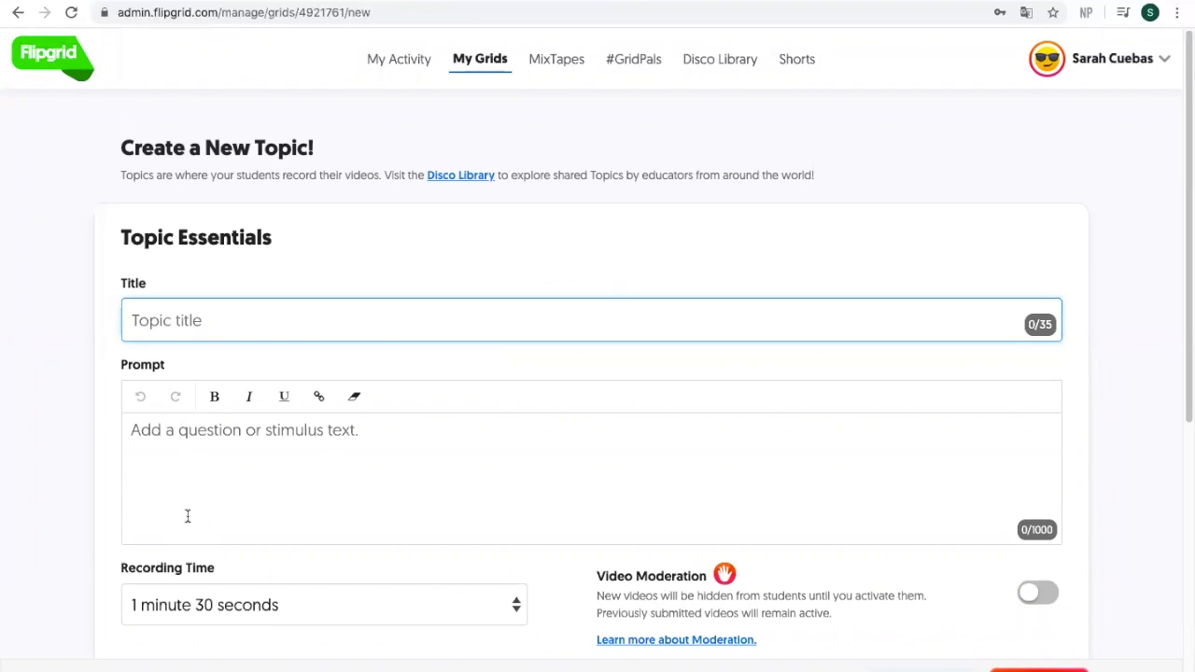
{"action": "type", "text": "What are you doing today"}
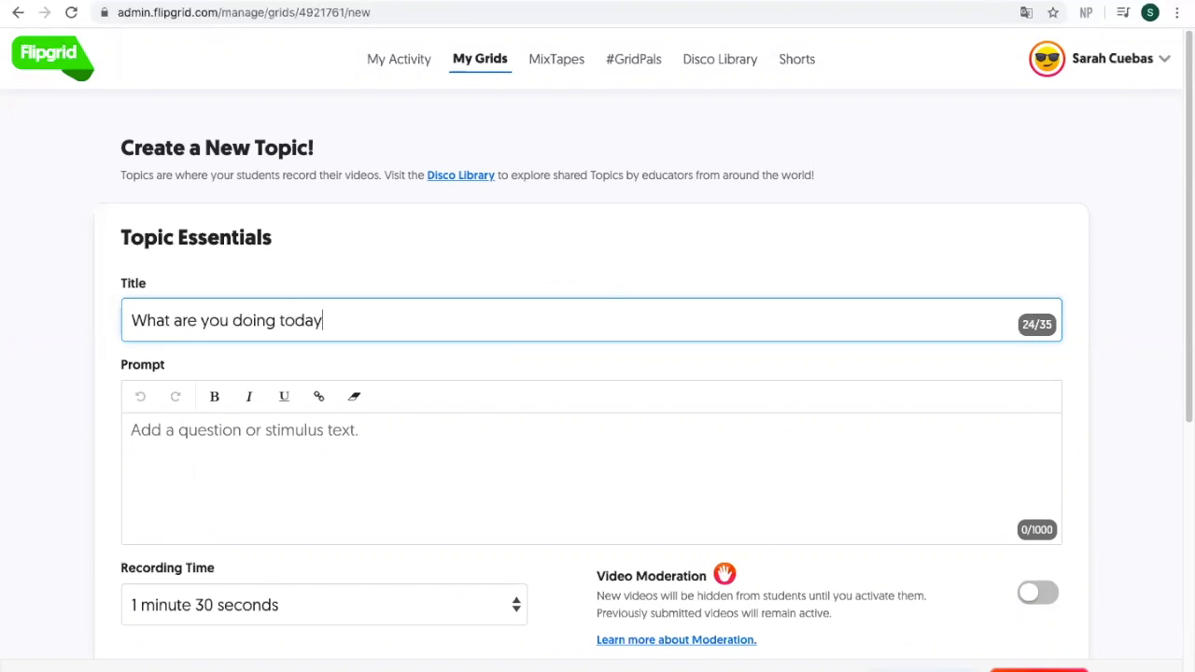
{"action": "type", "text": "?"}
{"action": "left_click", "coordinate": [263, 456]}
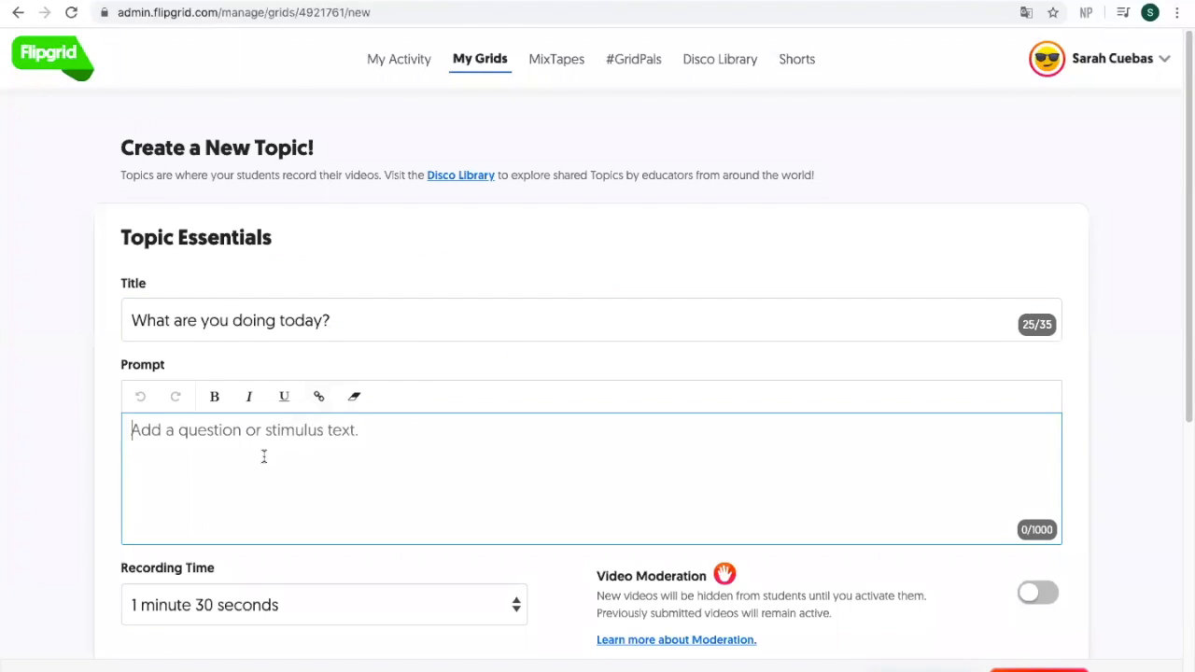
{"action": "type", "text": "Watch the \"Easy English\" video attached to this topic. Which person would you want to hang out with?What are you doing today?What are you doing this evening?"}
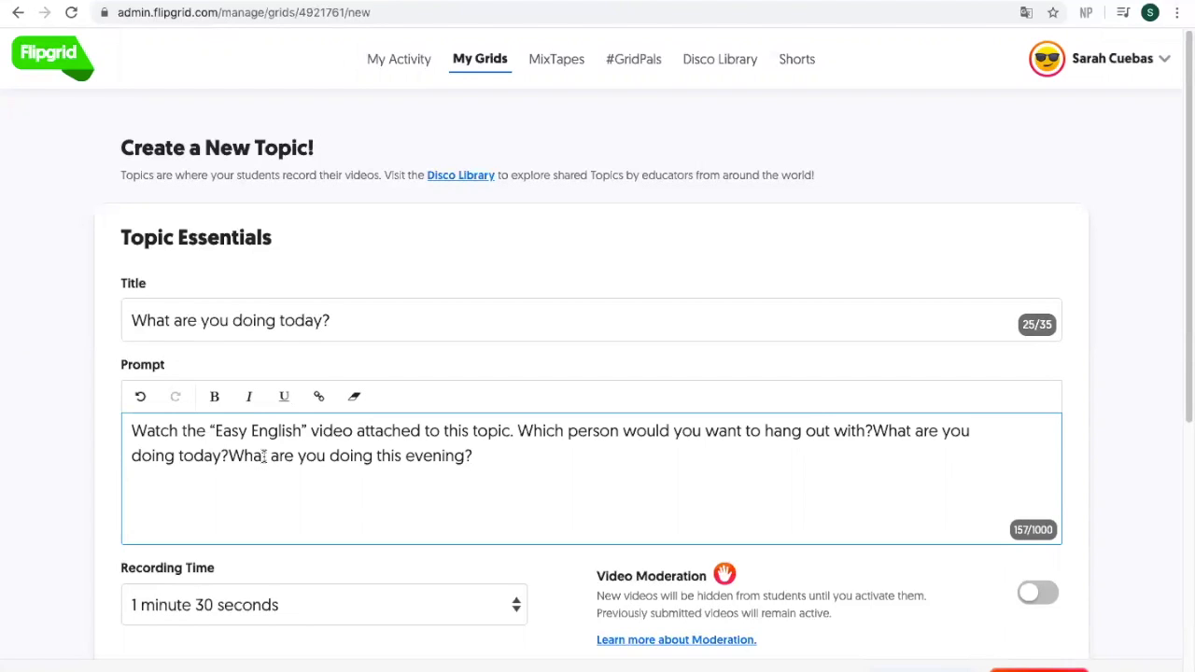
{"action": "left_click_drag", "start_coordinate": [1184, 326], "coordinate": [1184, 477]}
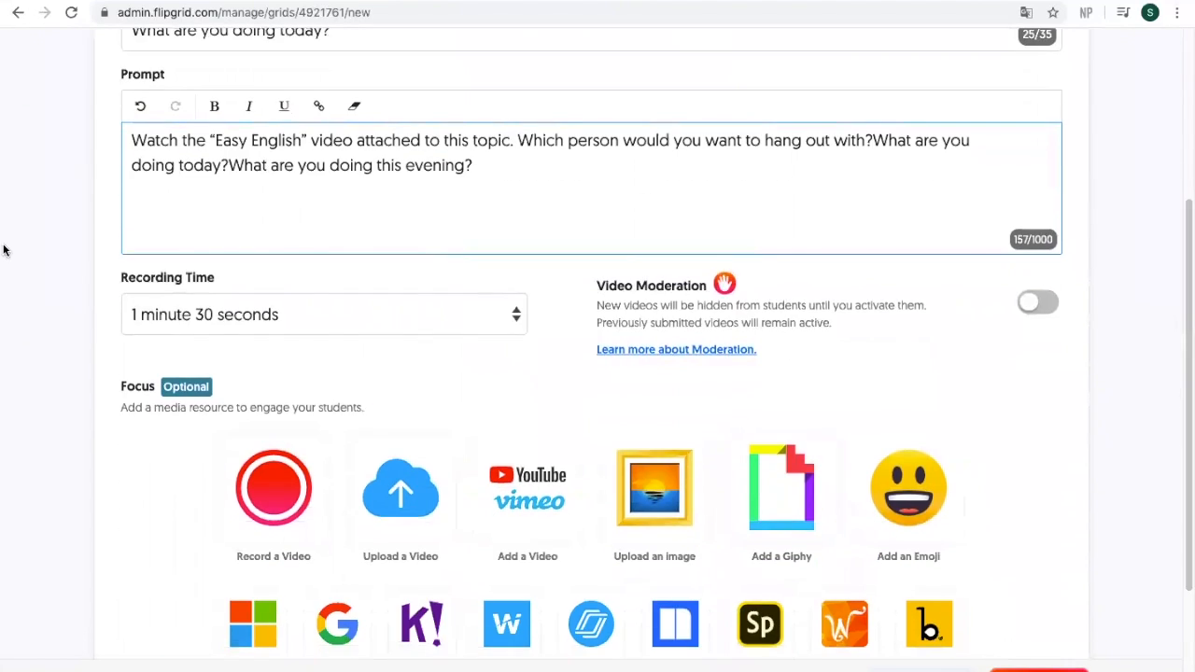
Step: Set the topic's recording time to 3 minutes and turn on video moderation
{"action": "left_click", "coordinate": [191, 318]}
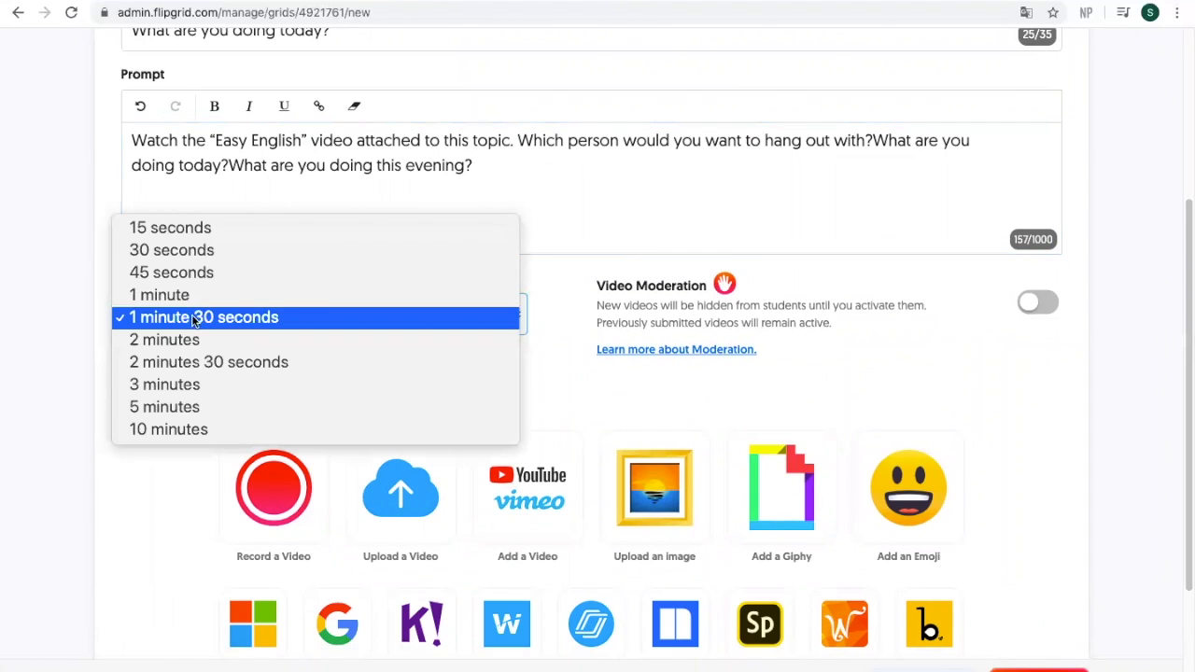
{"action": "left_click", "coordinate": [197, 383]}
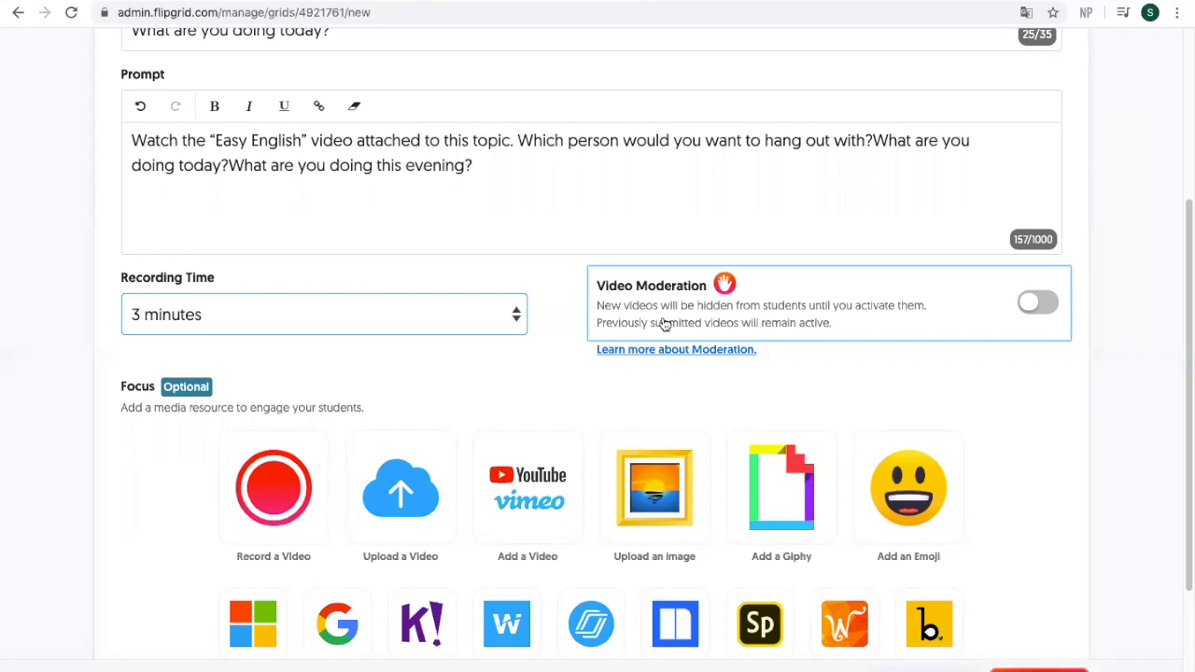
{"action": "left_click", "coordinate": [1033, 307]}
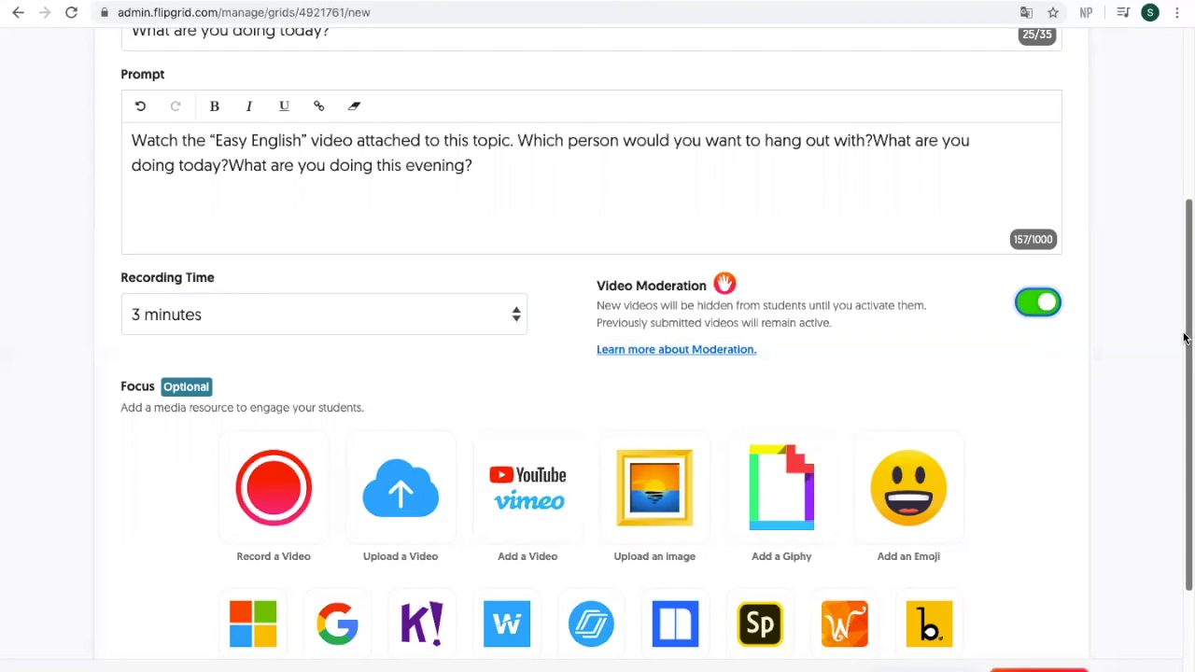
{"action": "left_click_drag", "start_coordinate": [1184, 338], "coordinate": [1185, 409]}
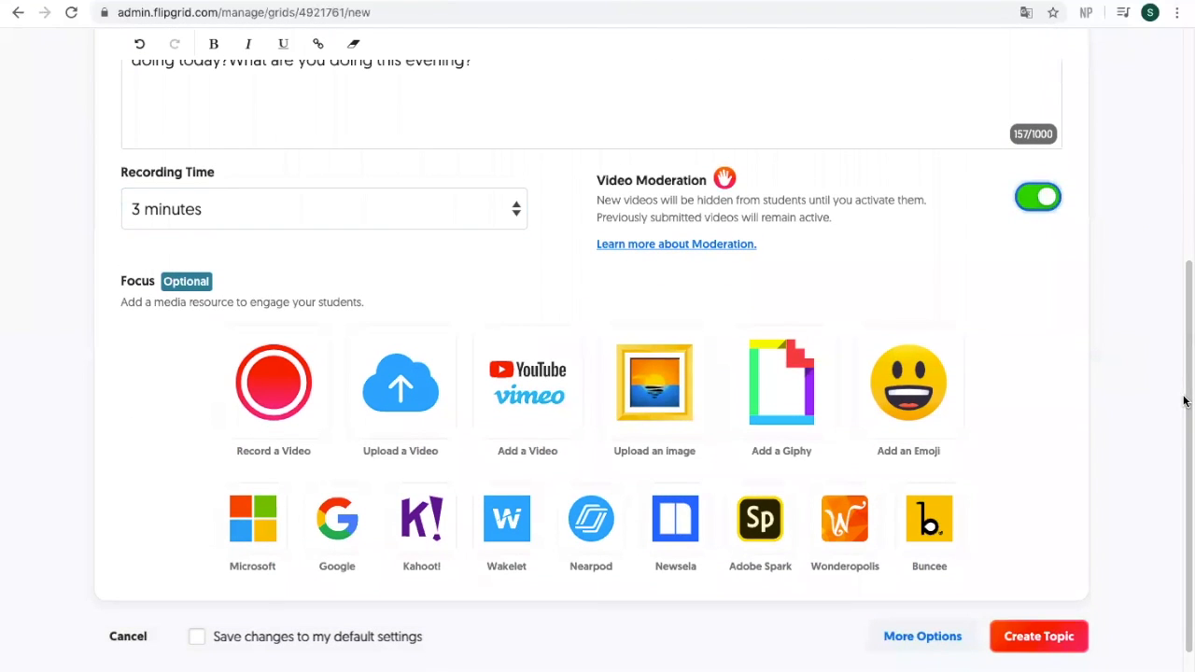
Step: Record about 12 seconds of focus video for the topic, then pause
{"action": "left_click", "coordinate": [252, 384]}
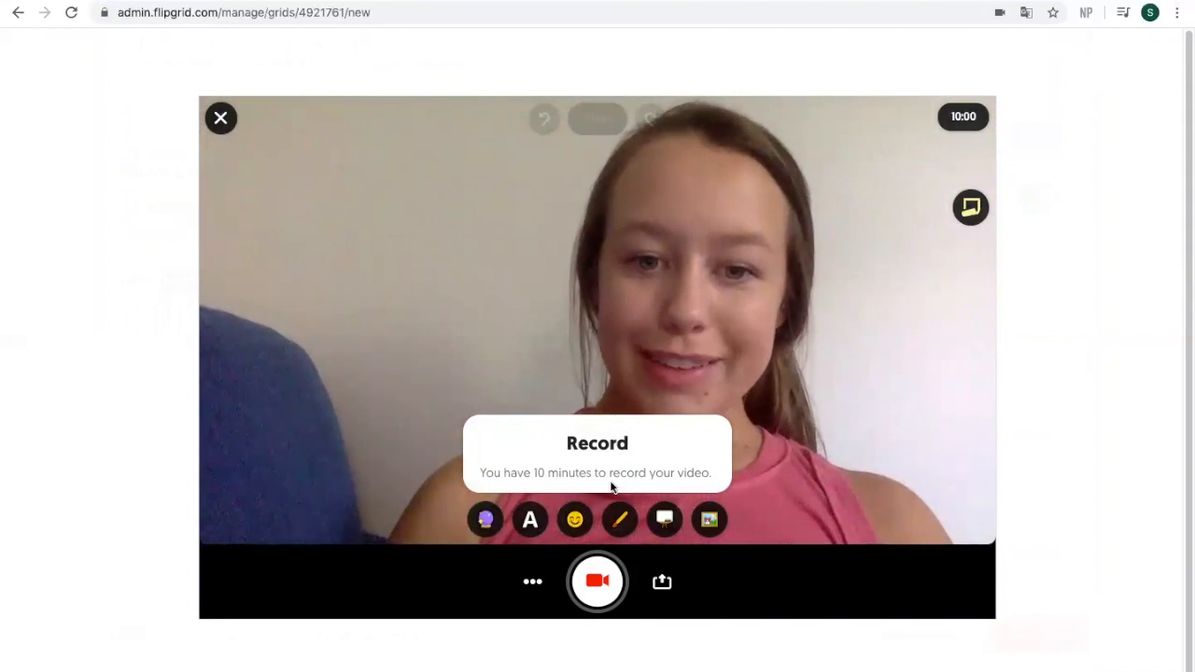
{"action": "left_click", "coordinate": [598, 581]}
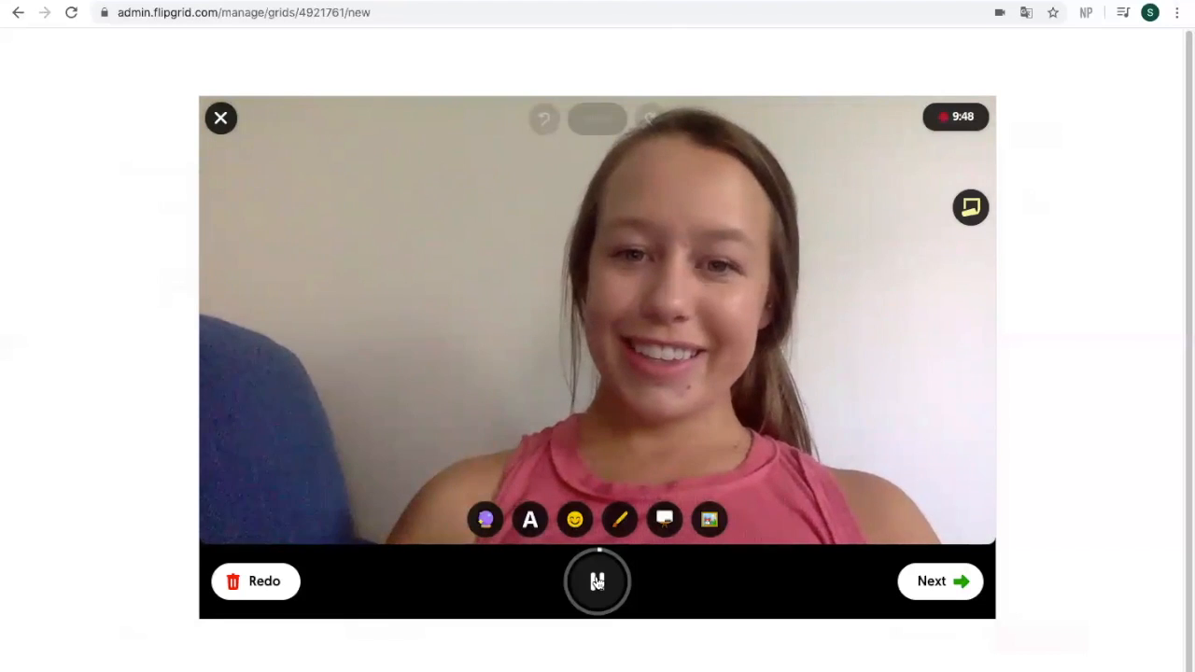
{"action": "left_click", "coordinate": [597, 581]}
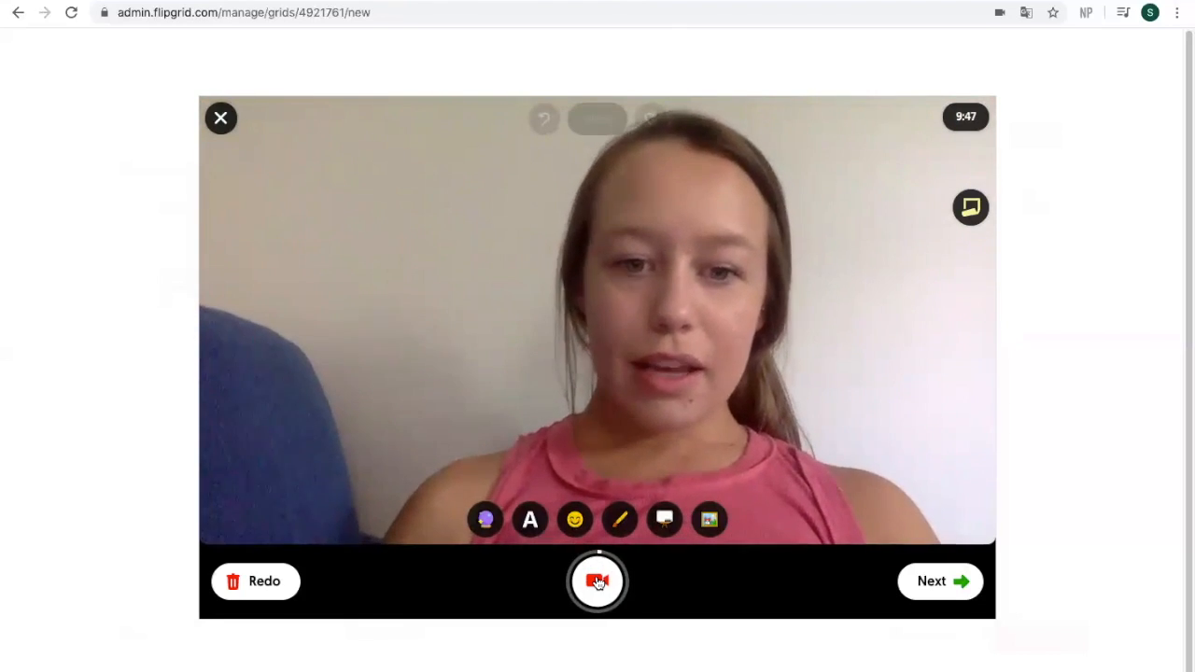
Step: Apply the pink-orange filter and add a Superpower-style text overlay with the teacher's name
{"action": "left_click", "coordinate": [486, 521]}
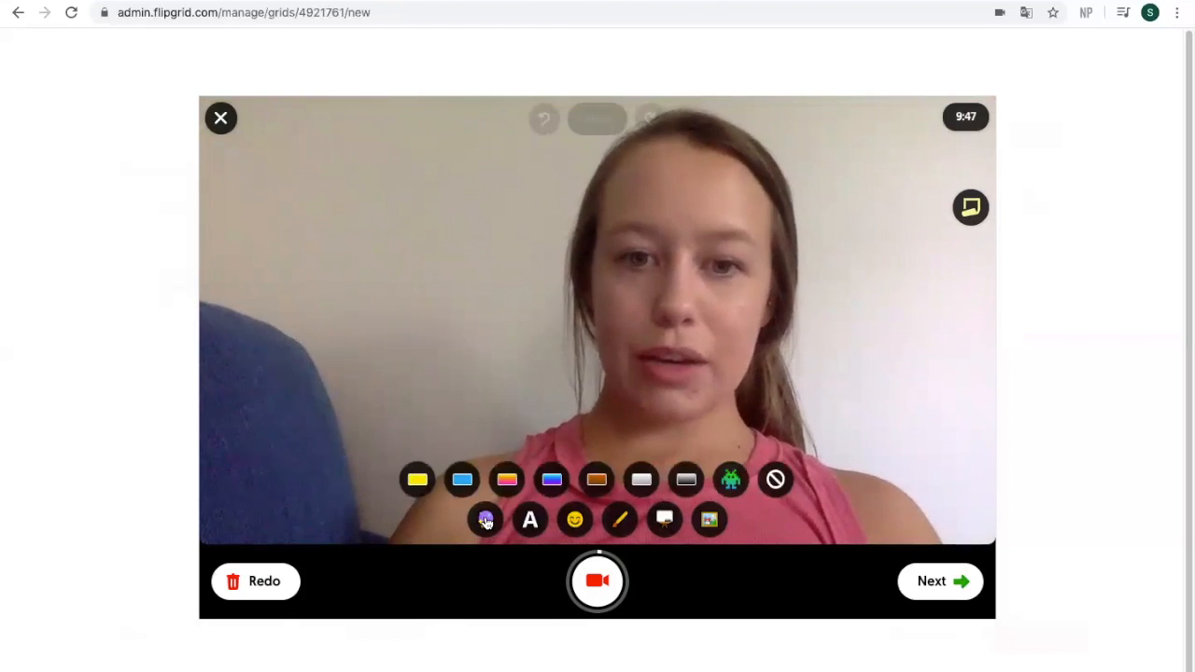
{"action": "left_click", "coordinate": [417, 479]}
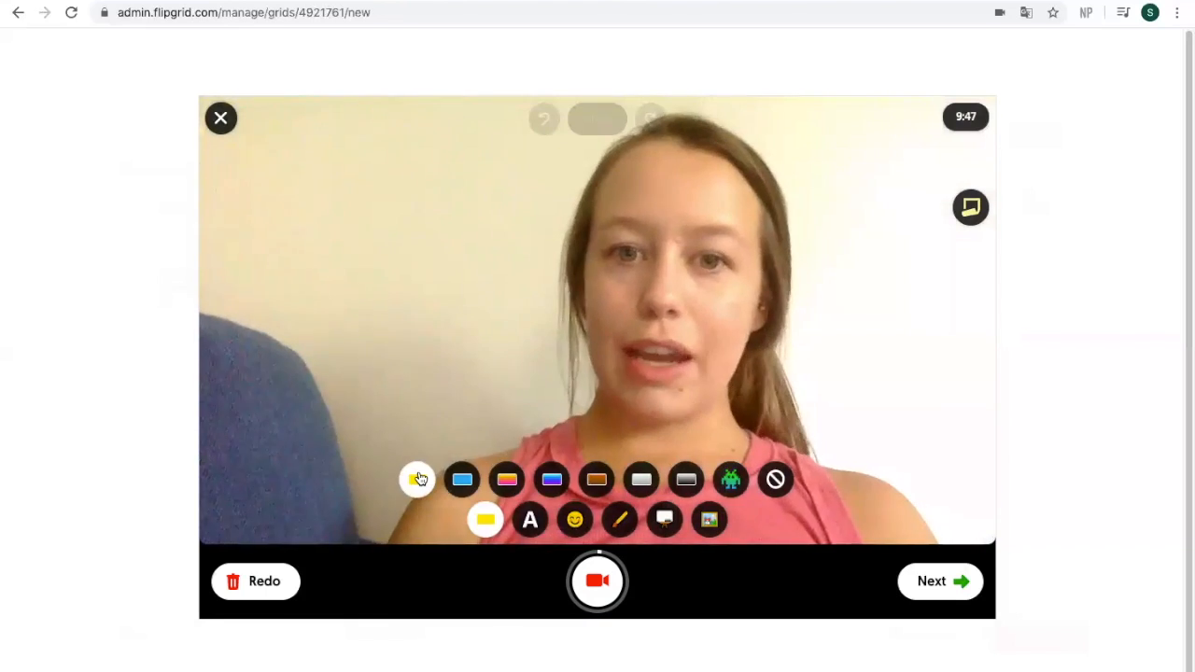
{"action": "left_click", "coordinate": [463, 479]}
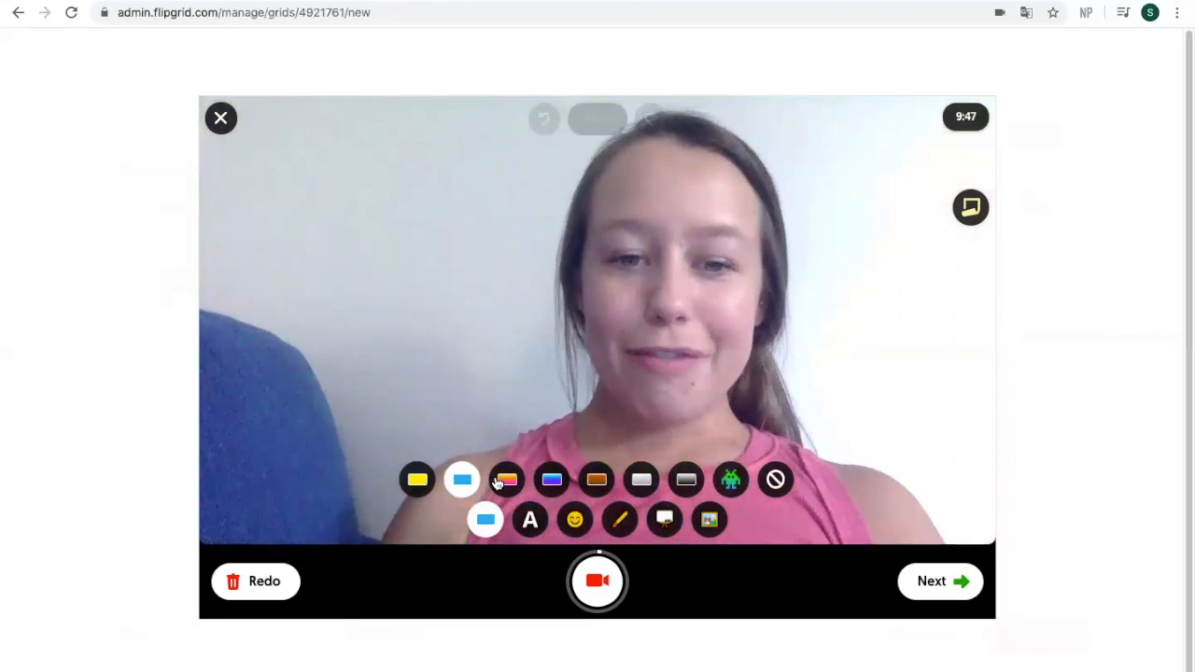
{"action": "left_click", "coordinate": [500, 480]}
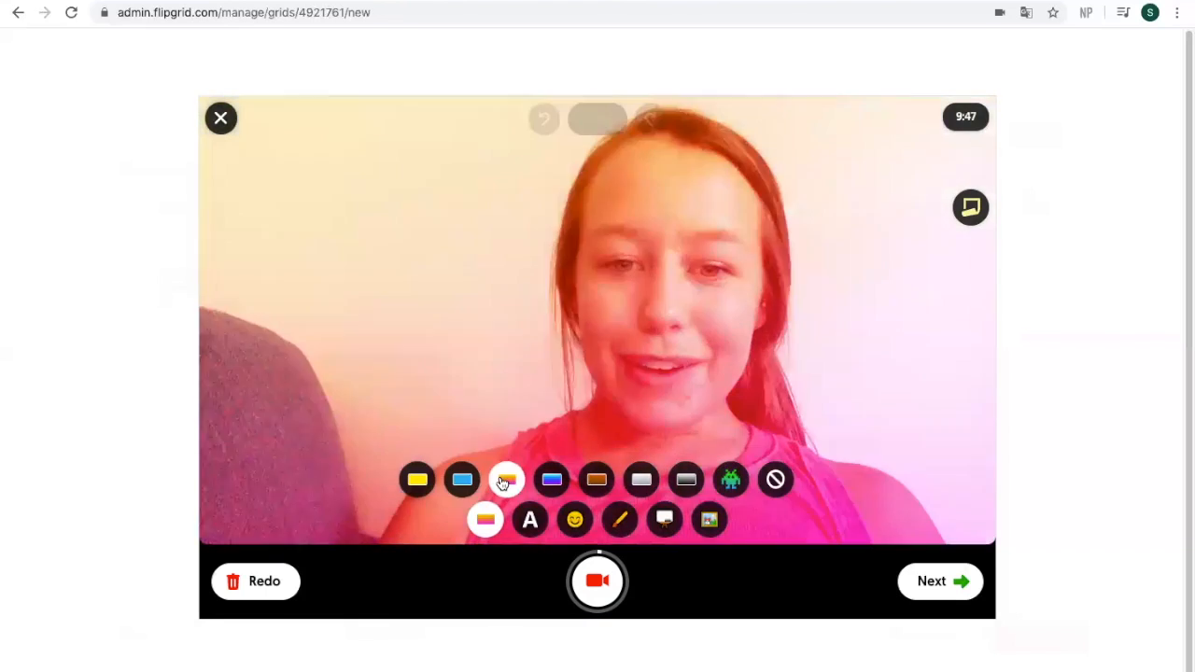
{"action": "left_click", "coordinate": [531, 521]}
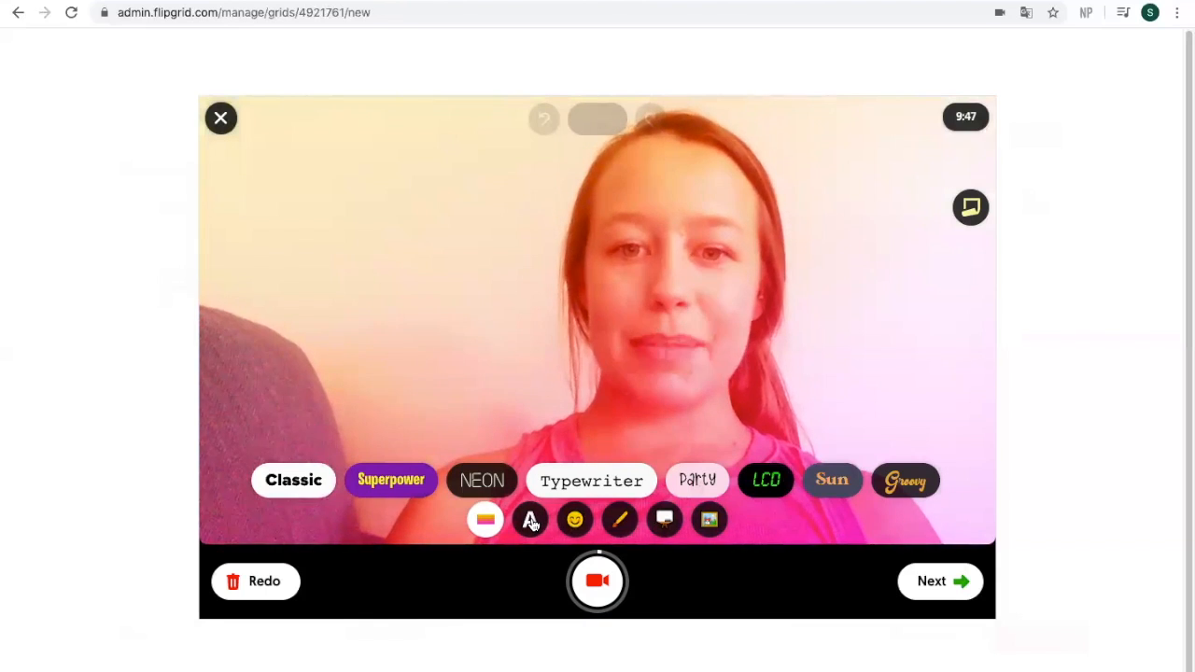
{"action": "left_click", "coordinate": [406, 481]}
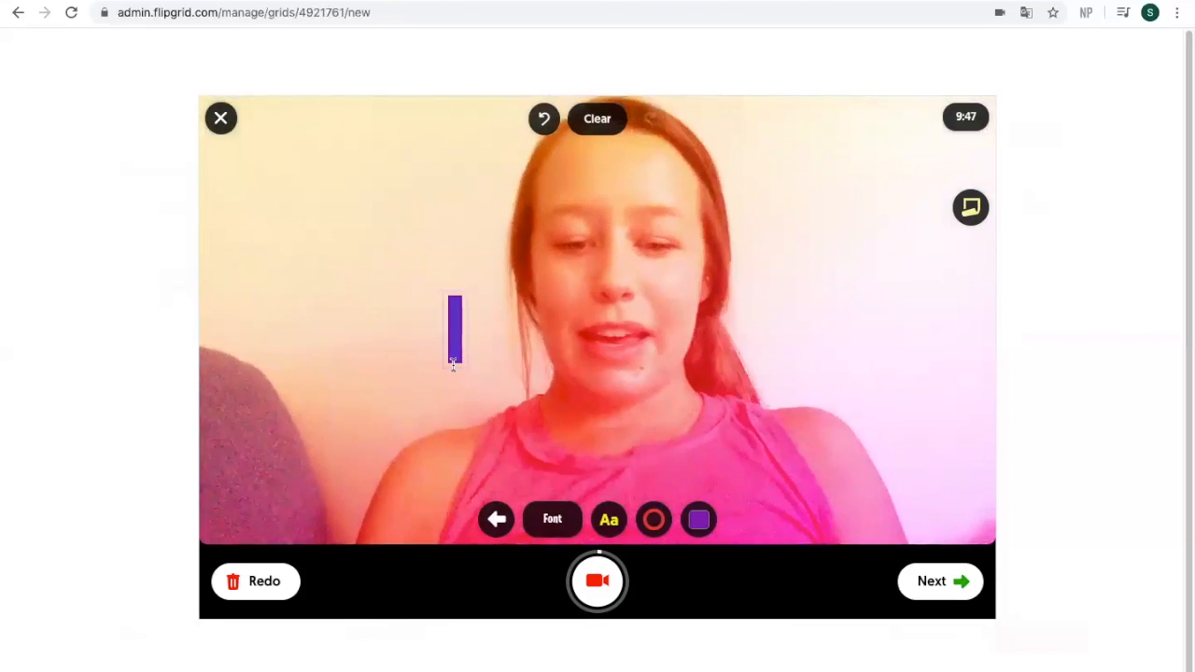
{"action": "type", "text": "Mrs Cuebas"}
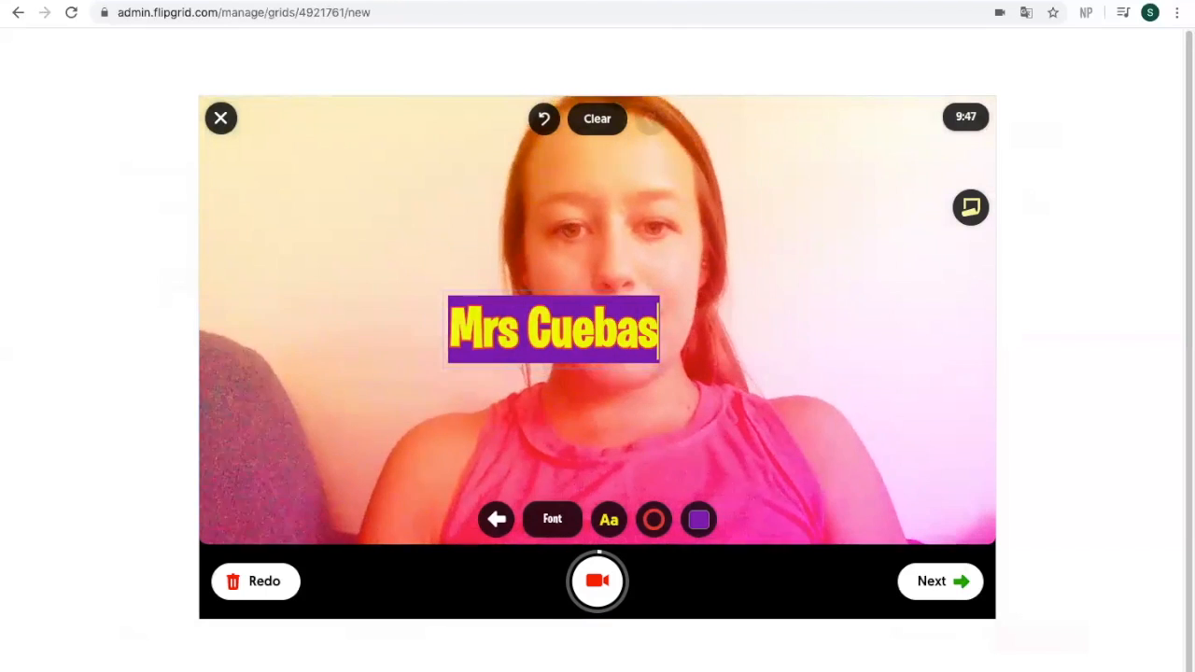
{"action": "type", "text": "!"}
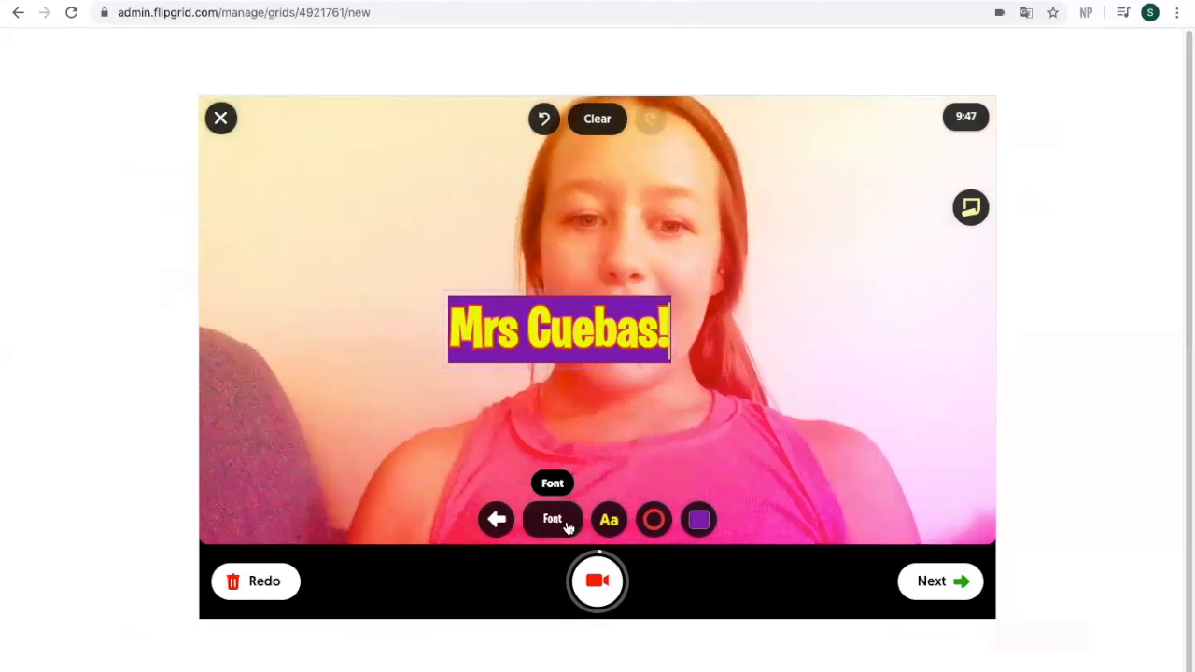
{"action": "left_click", "coordinate": [496, 520]}
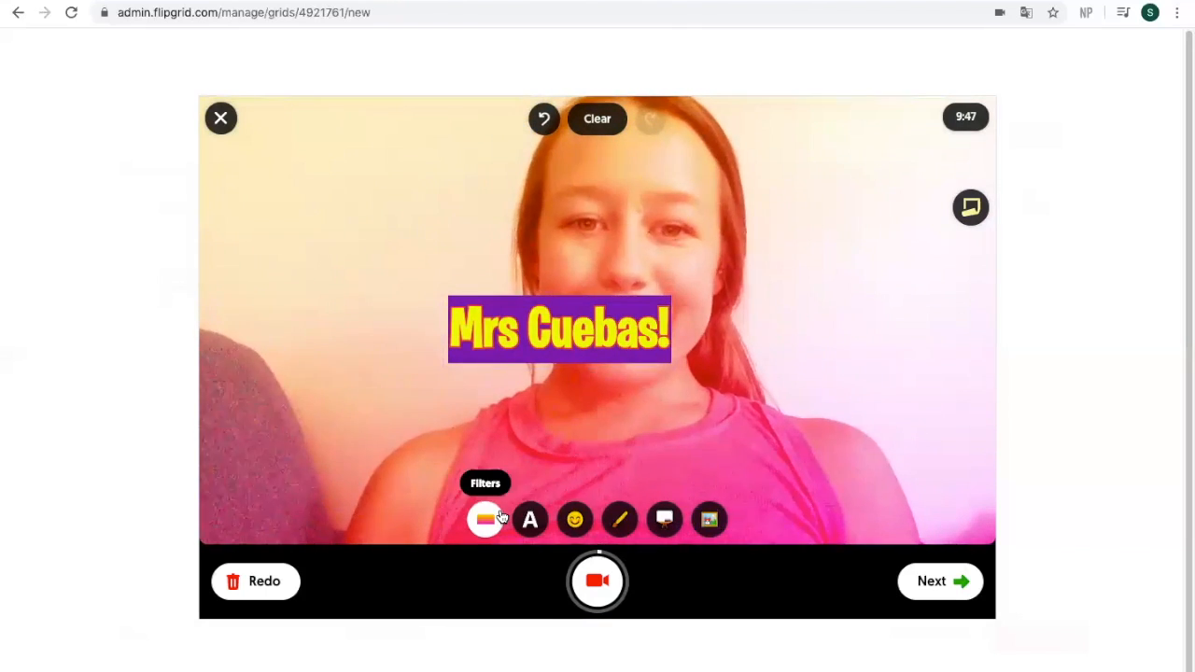
Step: Add a sweat-smile emoji sticker at upper right and move the name banner upper left
{"action": "left_click", "coordinate": [575, 520]}
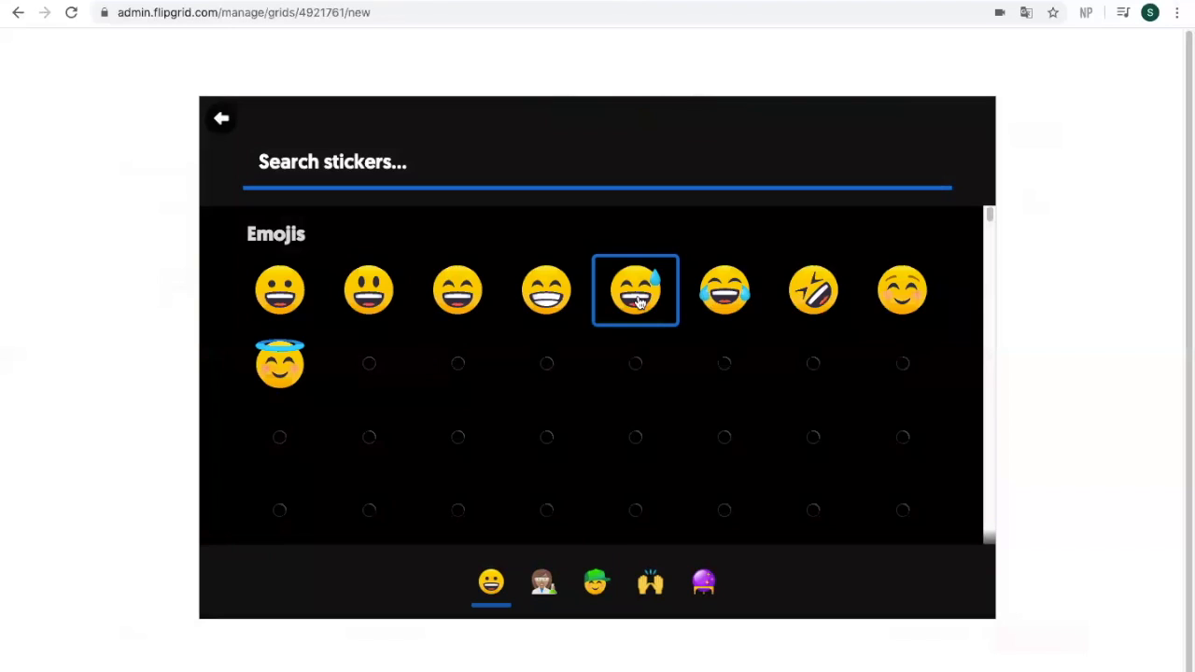
{"action": "left_click", "coordinate": [641, 301]}
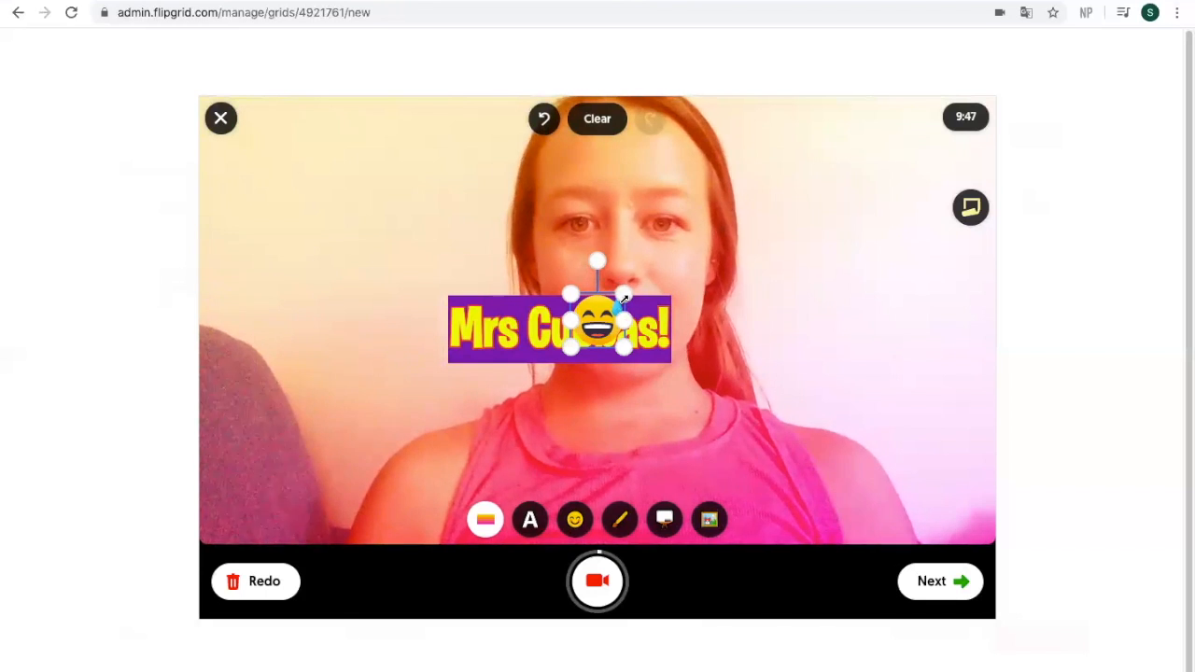
{"action": "left_click_drag", "start_coordinate": [603, 296], "coordinate": [847, 184]}
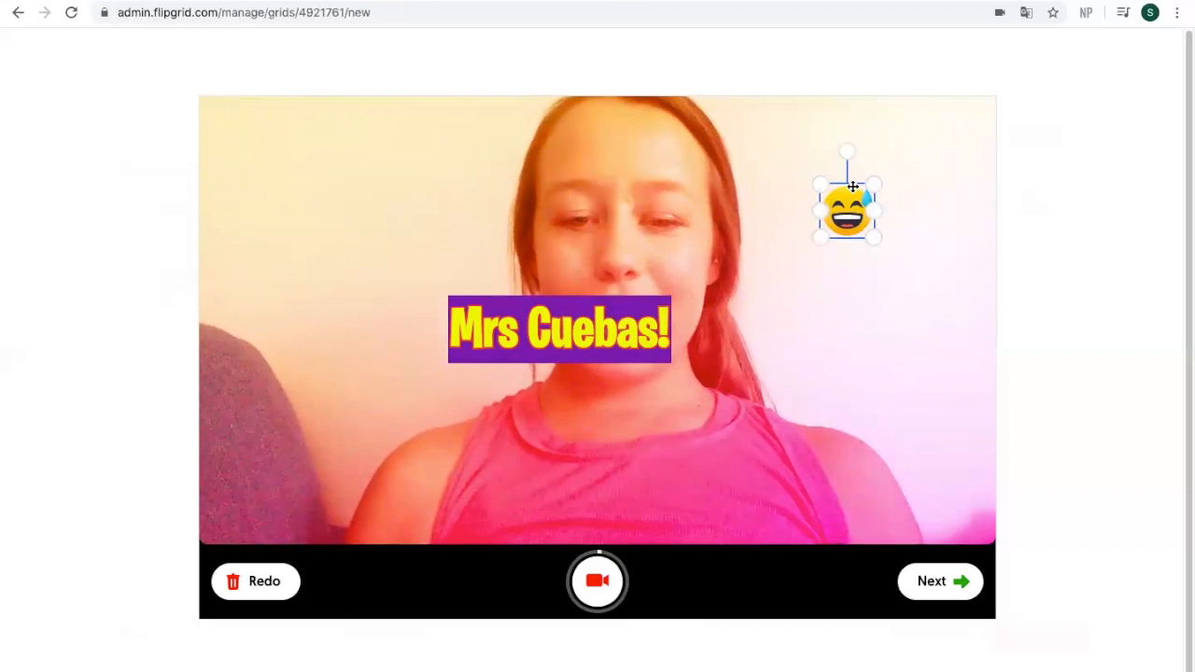
{"action": "left_click_drag", "start_coordinate": [582, 301], "coordinate": [375, 228]}
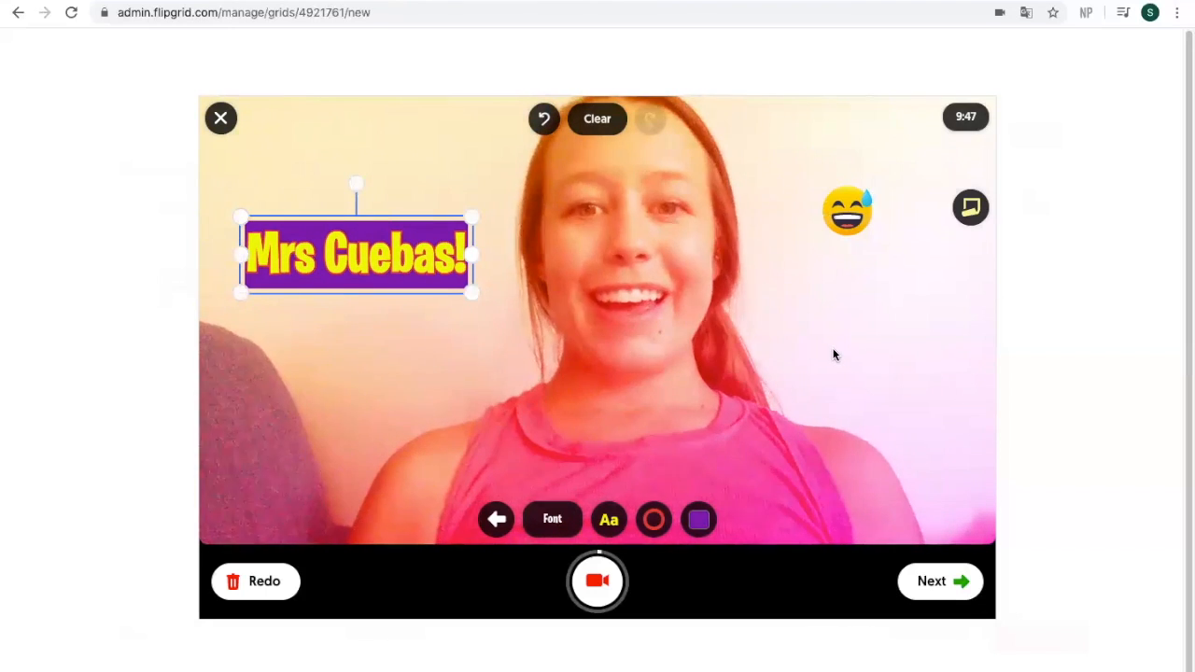
Step: Review the clip, take a selfie, and attach the video as the topic's Focus
{"action": "left_click", "coordinate": [937, 582]}
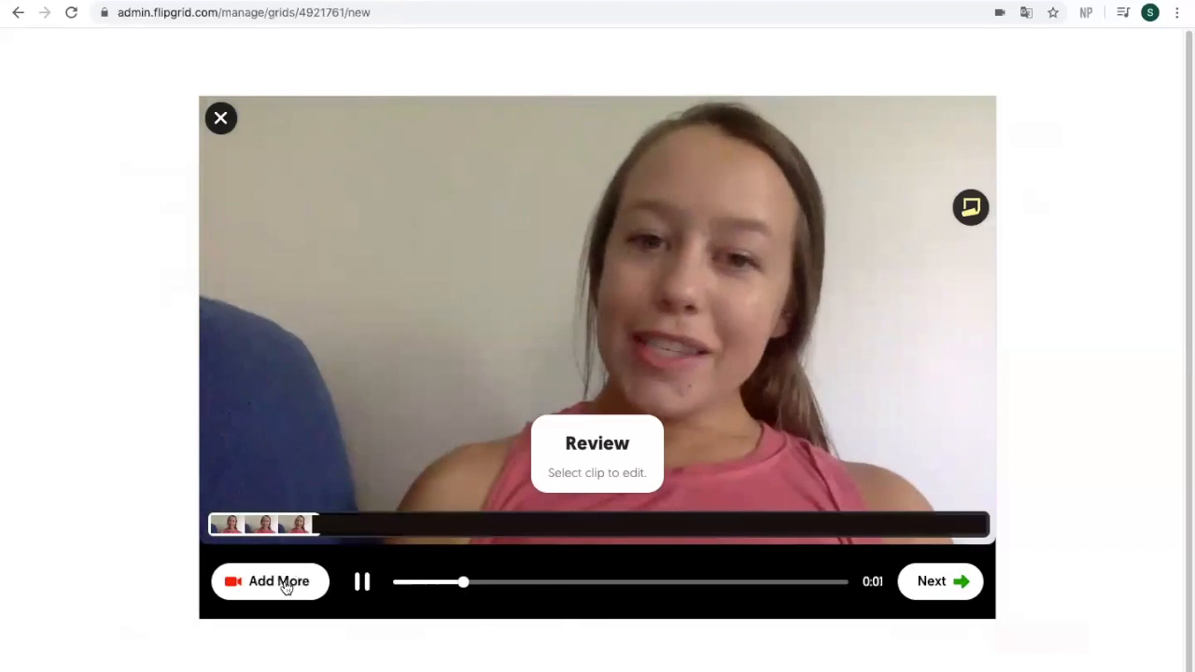
{"action": "left_click", "coordinate": [357, 585]}
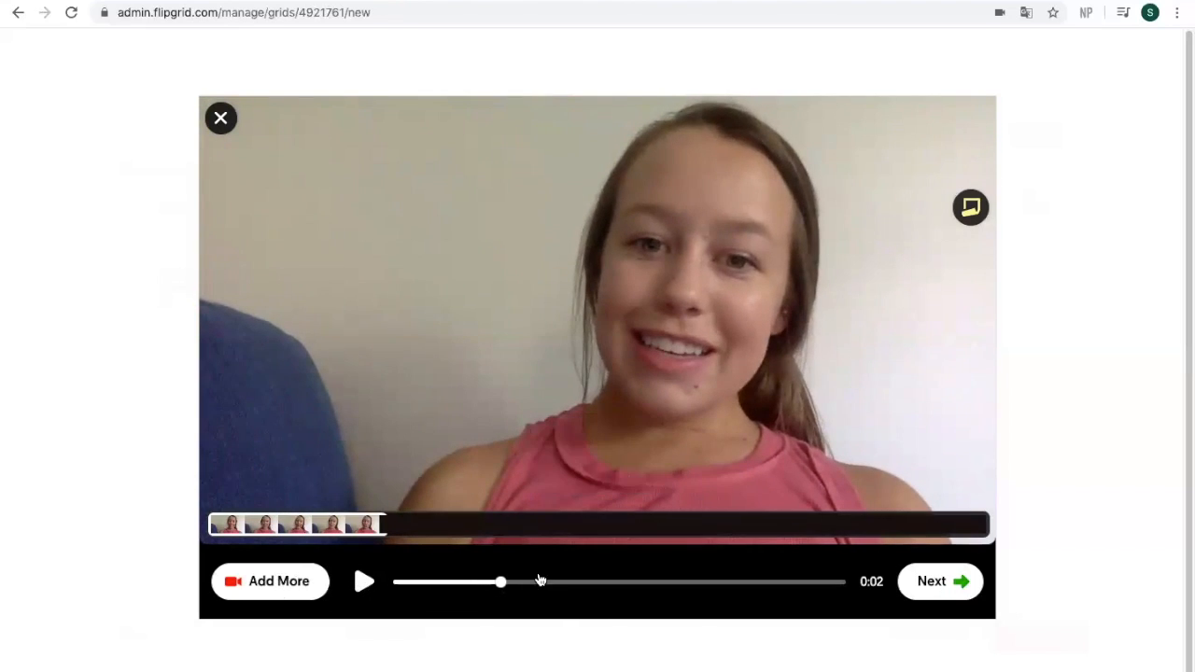
{"action": "left_click", "coordinate": [930, 582]}
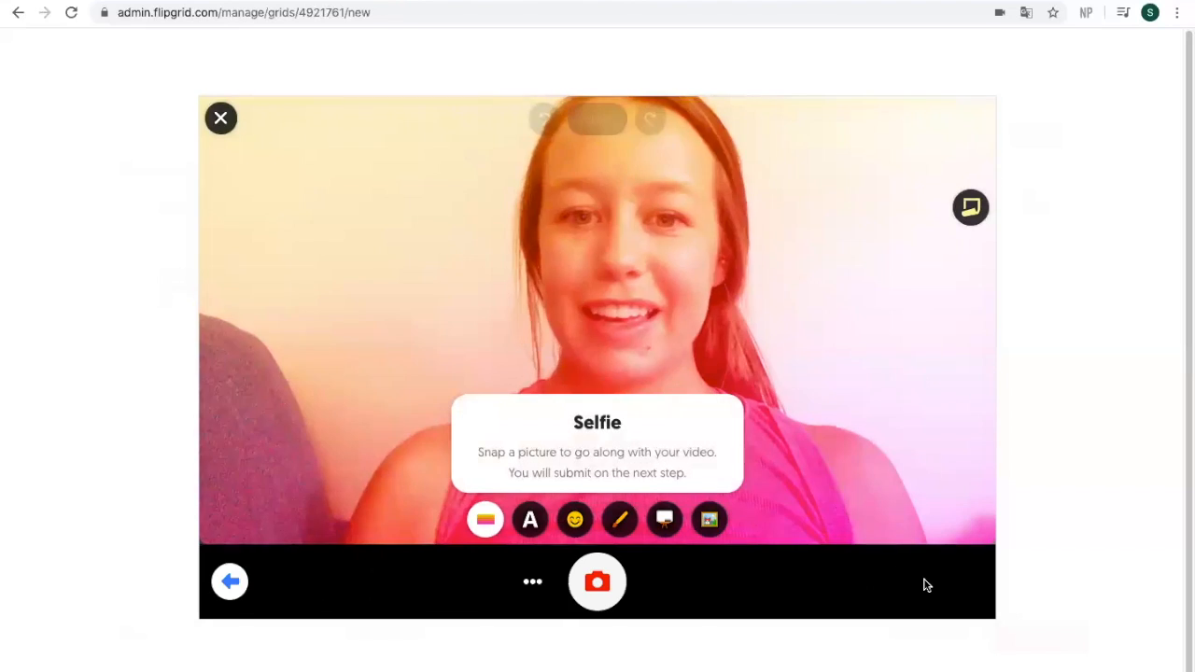
{"action": "left_click", "coordinate": [598, 584]}
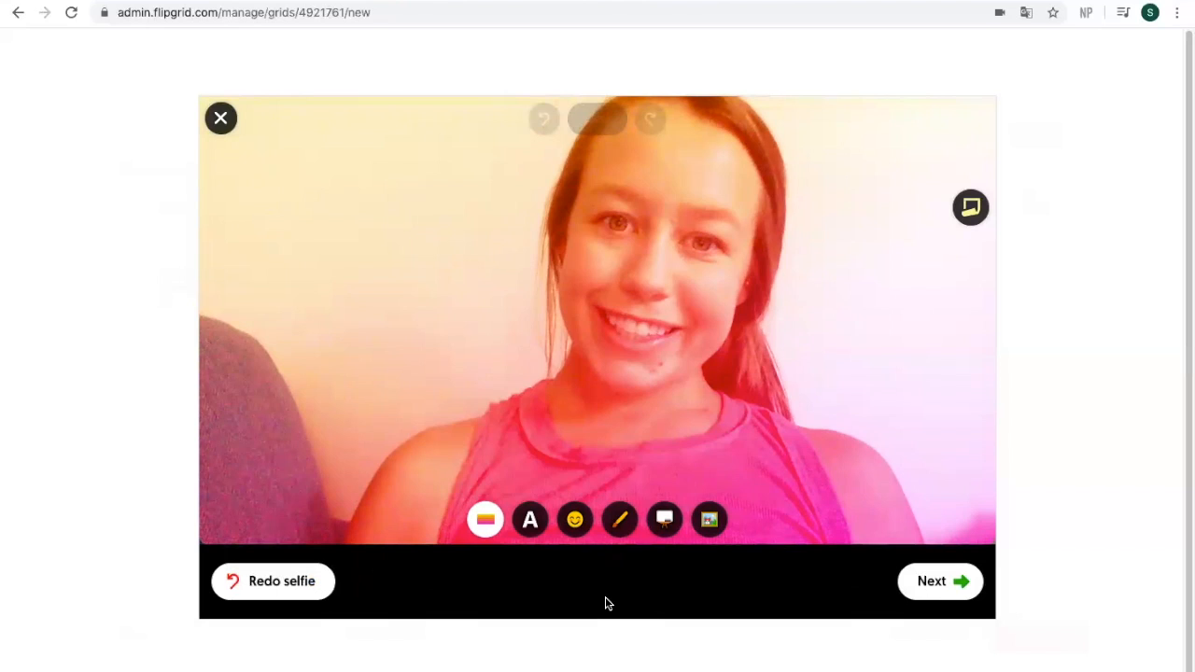
{"action": "left_click", "coordinate": [952, 583]}
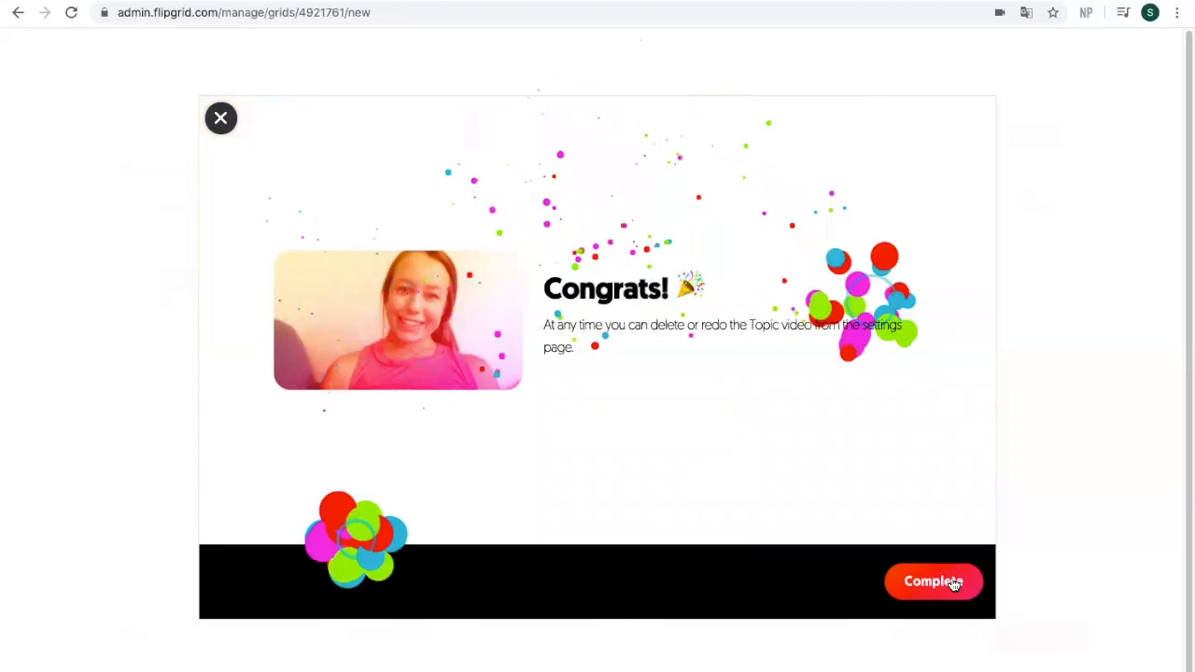
{"action": "left_click", "coordinate": [927, 582]}
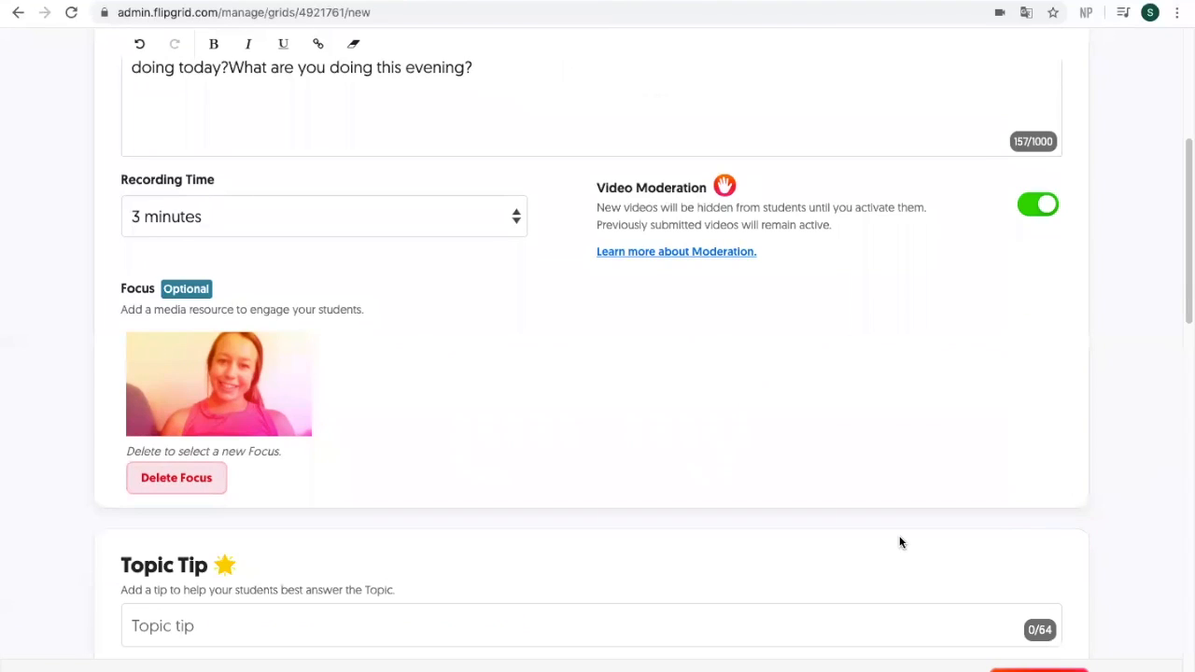
Step: Add the tip 'You have 3 minutes!' and attach the Easy English YouTube link with title 'Easy English'
{"action": "left_click_drag", "start_coordinate": [1187, 314], "coordinate": [1169, 413]}
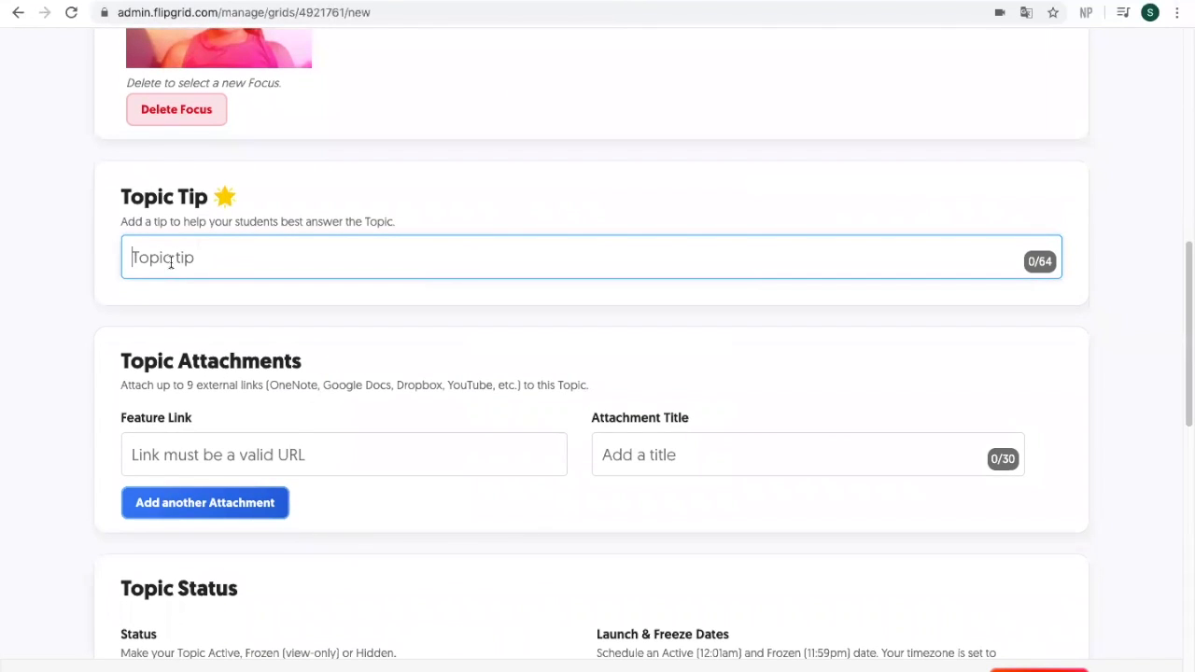
{"action": "type", "text": "You have 3 minutes"}
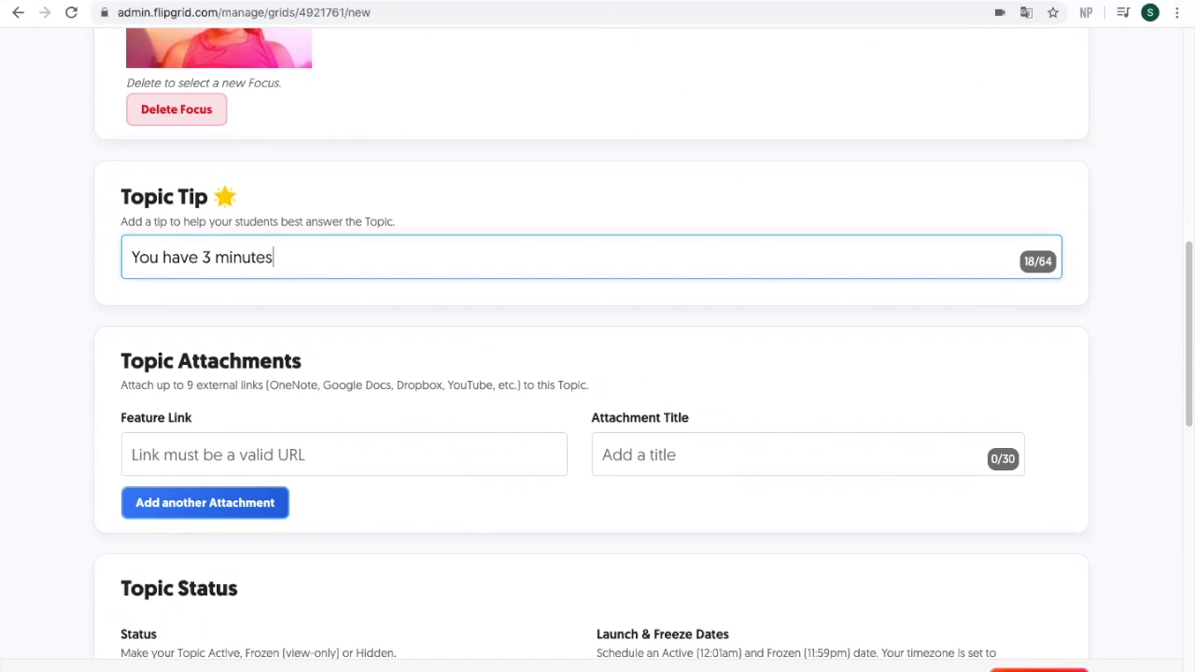
{"action": "type", "text": "!"}
{"action": "left_click", "coordinate": [174, 458]}
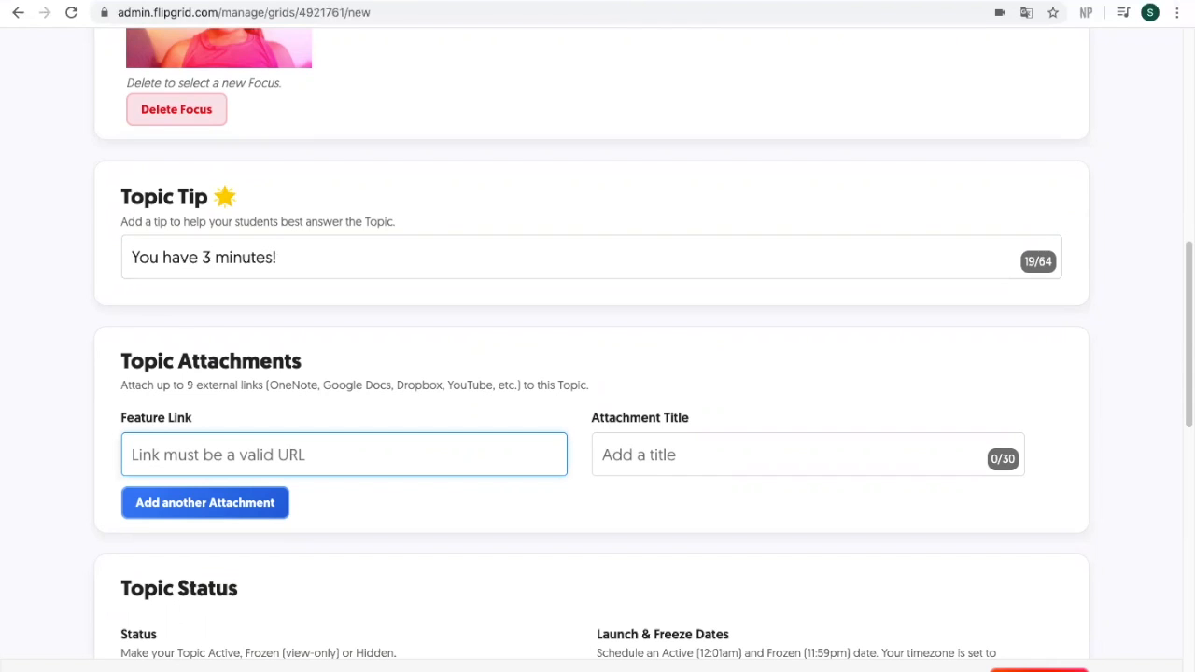
{"action": "key", "text": "alt+Tab"}
{"action": "left_click", "coordinate": [201, 14]}
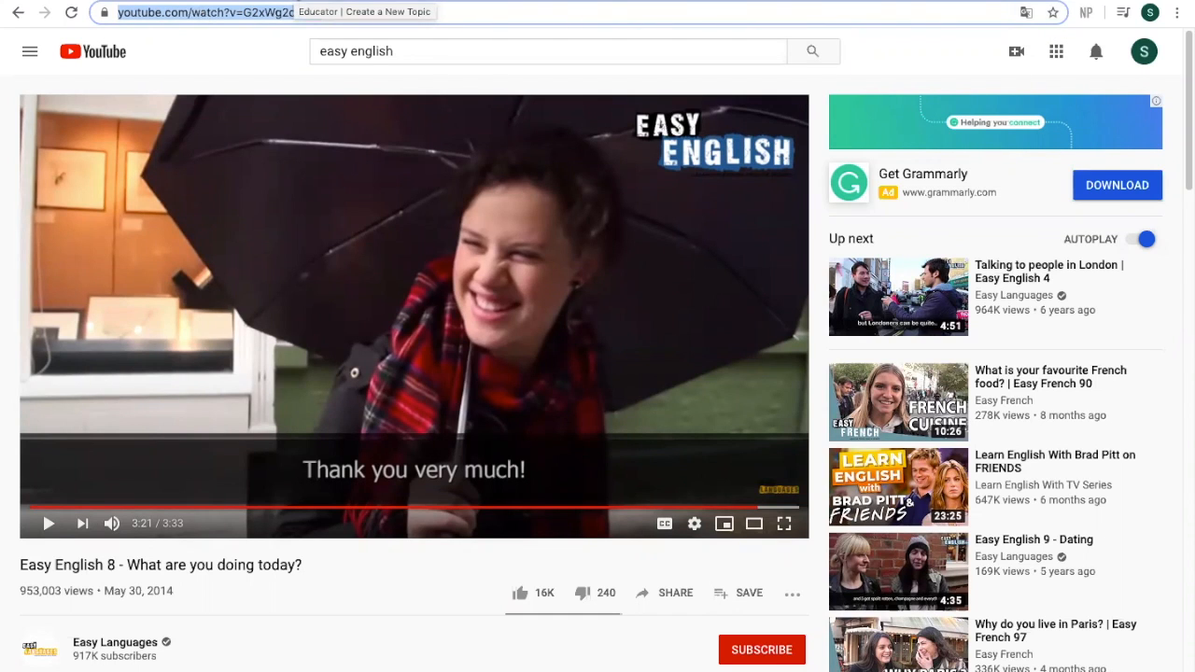
{"action": "key", "text": "alt+Tab"}
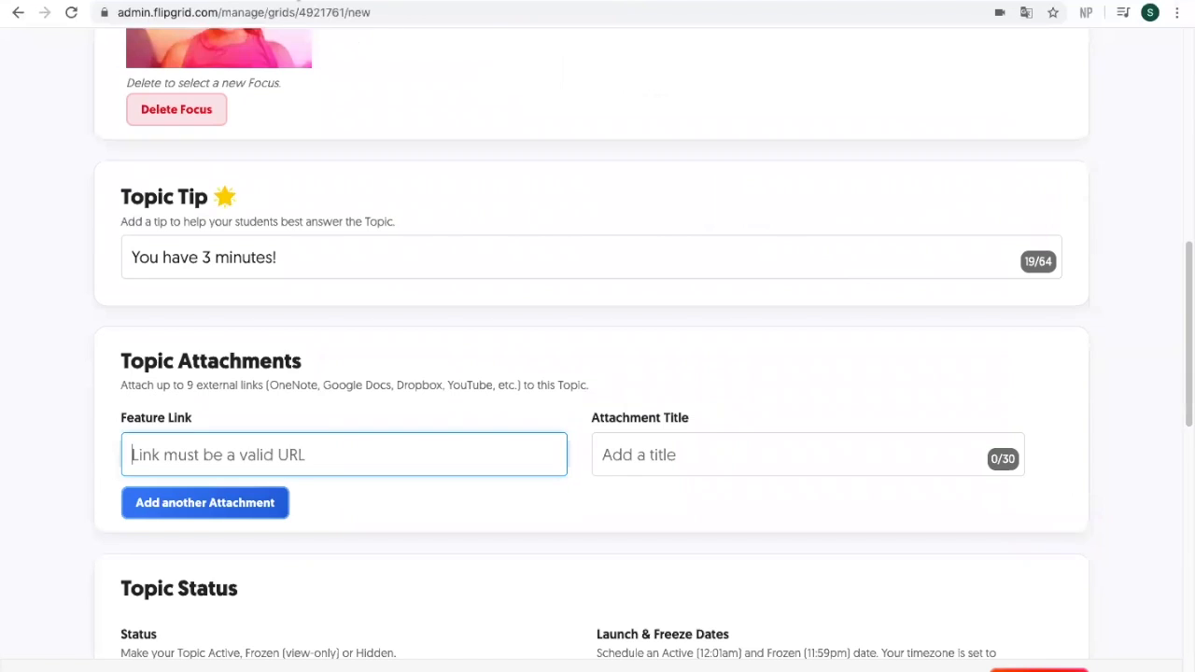
{"action": "type", "text": "https://www.youtube.com/watch?v=G2xWg2ckKHI"}
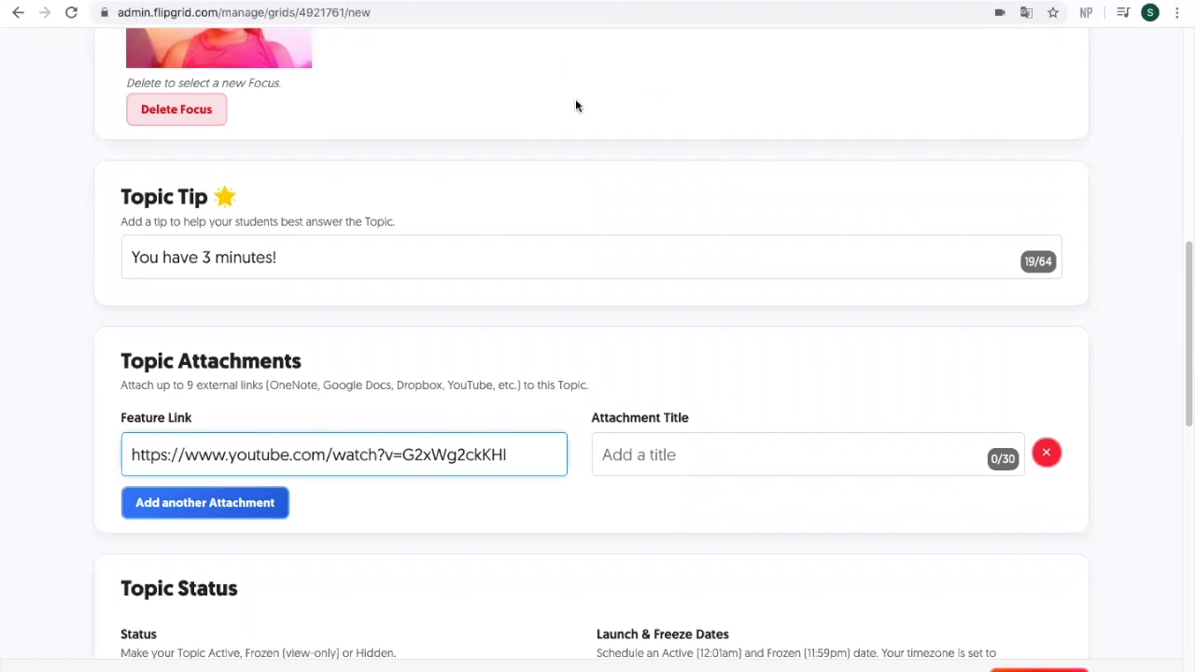
{"action": "left_click", "coordinate": [672, 458]}
{"action": "type", "text": "Easy "}
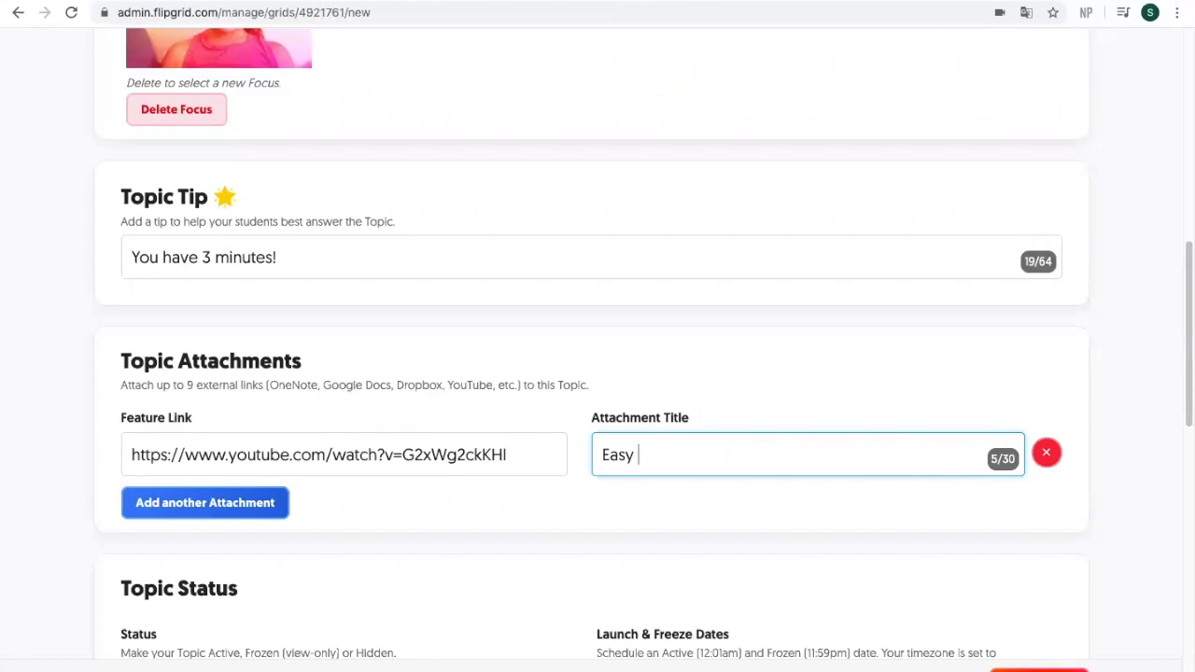
{"action": "type", "text": "English \"What are"}
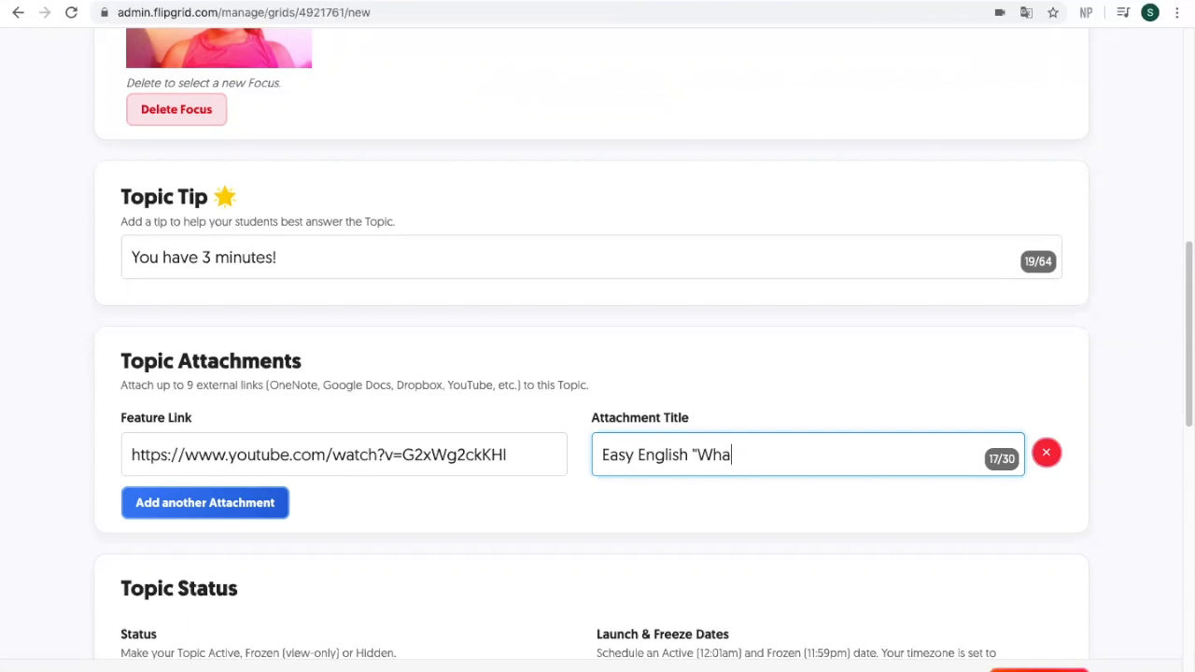
{"action": "type", "text": " you doi"}
Step: Set the topic's freeze date to June 30, 2020
{"action": "left_click_drag", "start_coordinate": [1184, 415], "coordinate": [1184, 532]}
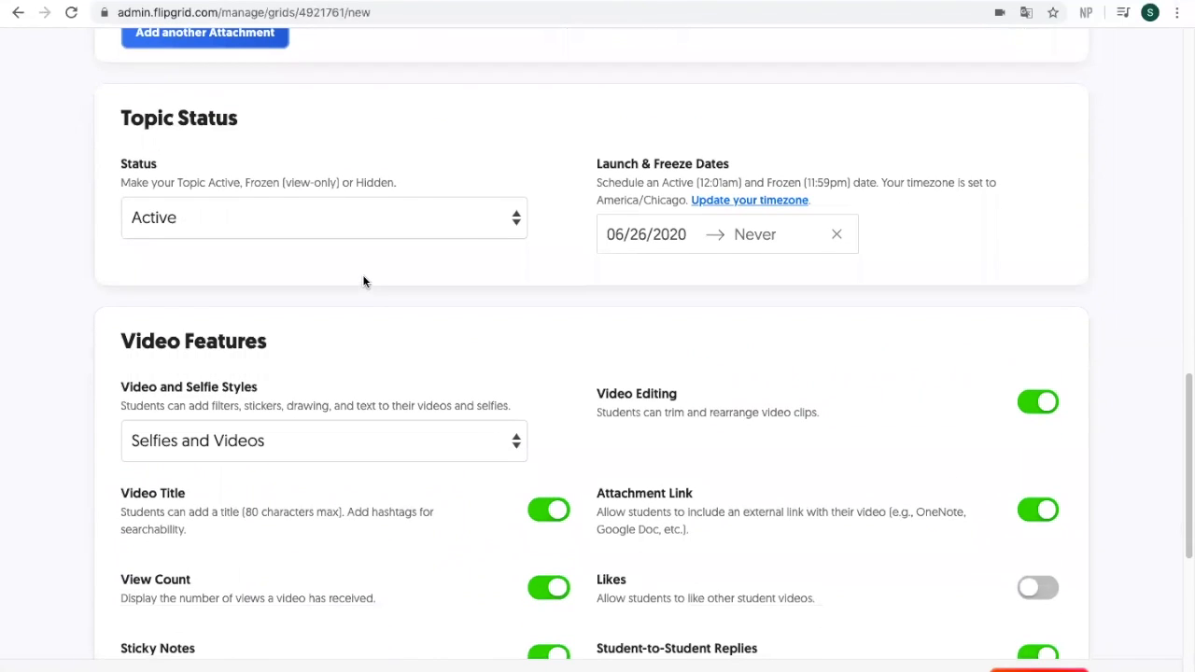
{"action": "left_click", "coordinate": [747, 241]}
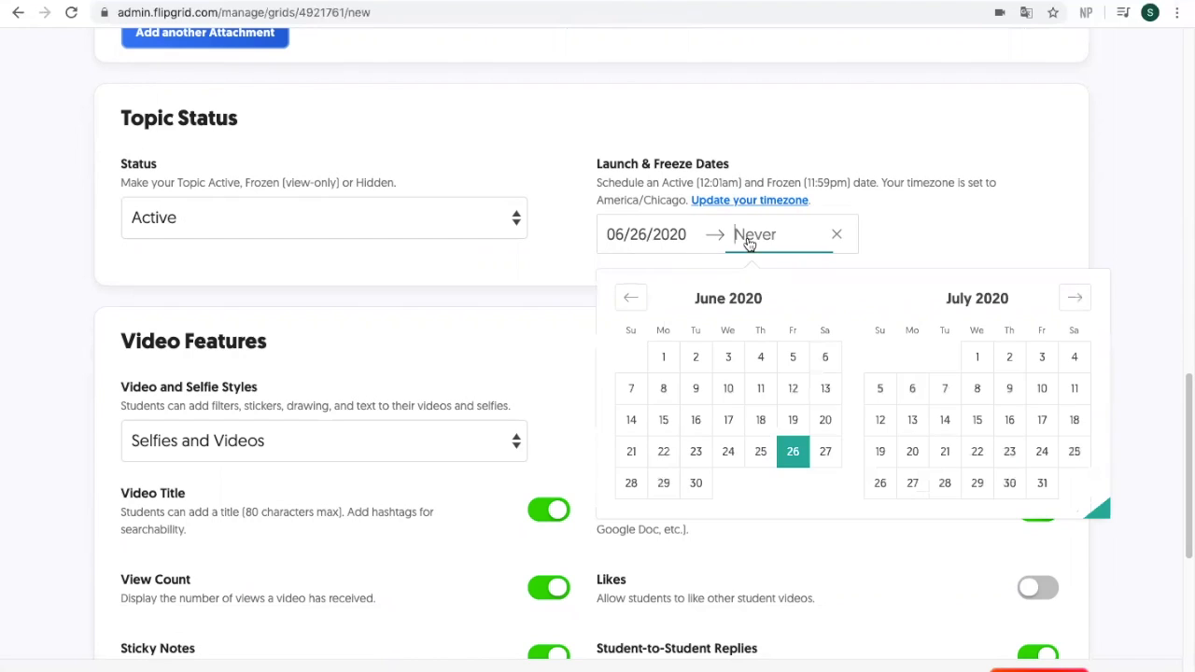
{"action": "left_click", "coordinate": [700, 486]}
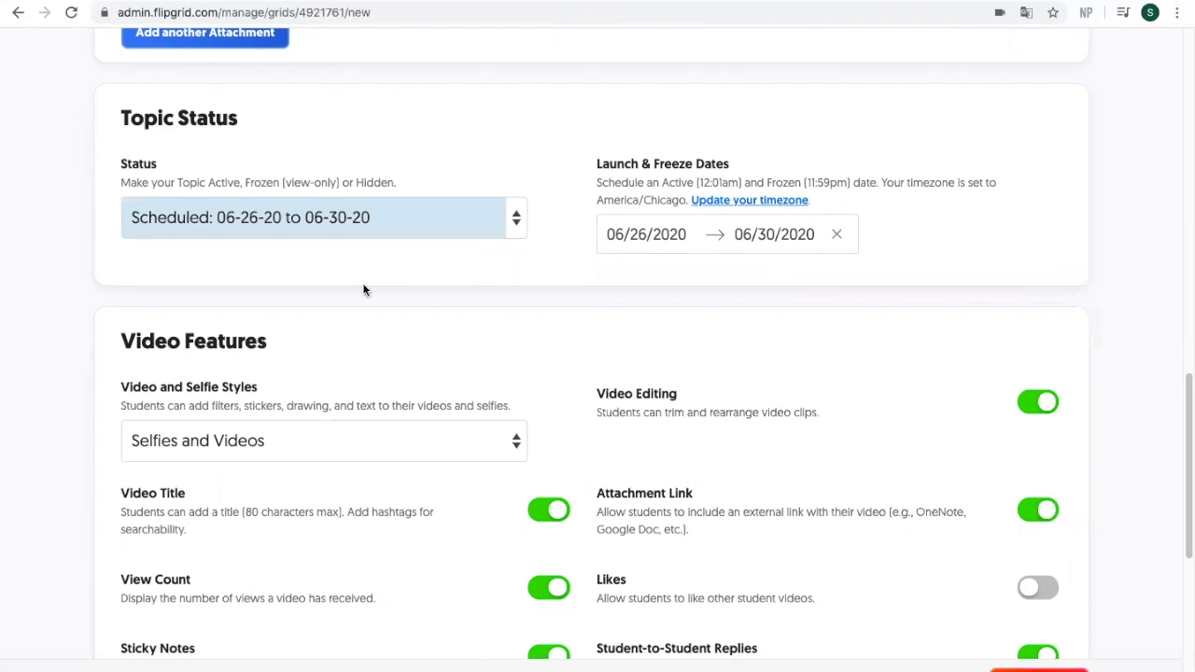
Step: Switch the topic feedback to Custom Feedback and start adding a new rubric criterion
{"action": "left_click_drag", "start_coordinate": [1187, 422], "coordinate": [1184, 481]}
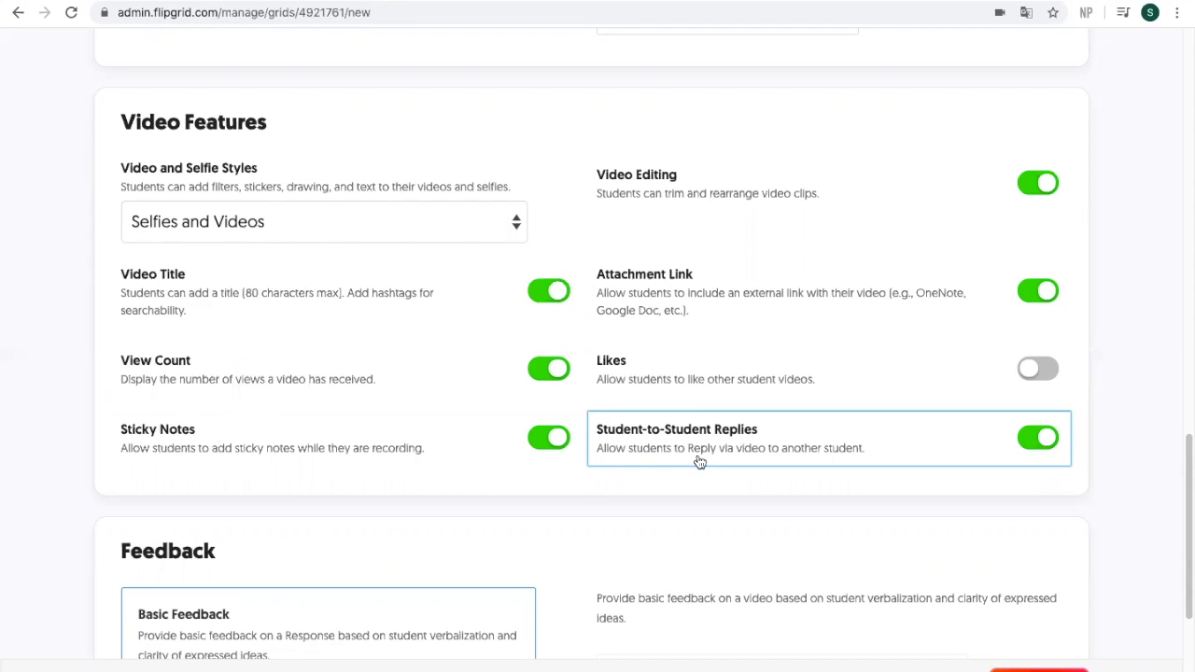
{"action": "left_click_drag", "start_coordinate": [1184, 474], "coordinate": [1185, 574]}
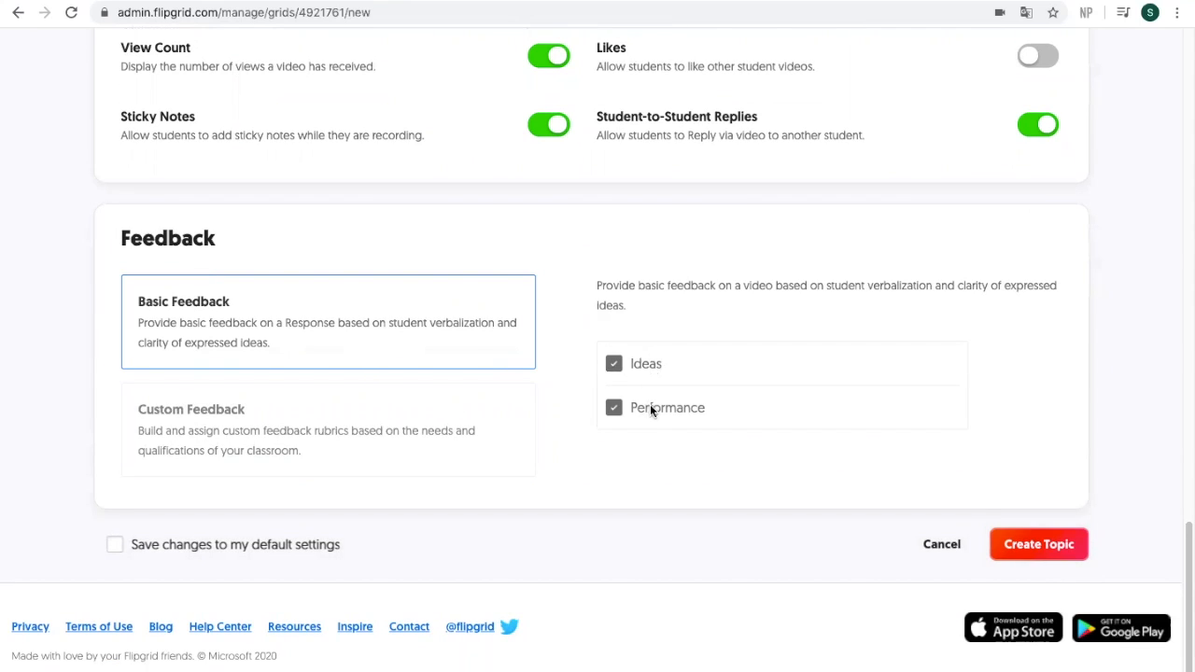
{"action": "left_click", "coordinate": [305, 437]}
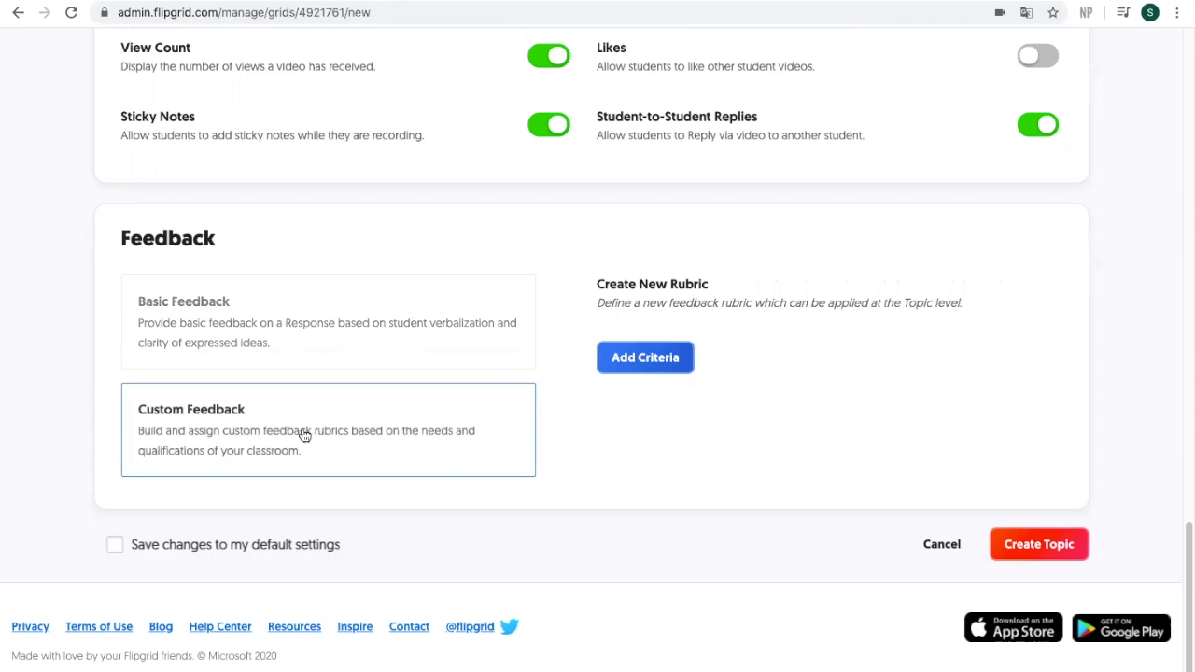
{"action": "left_click", "coordinate": [668, 372]}
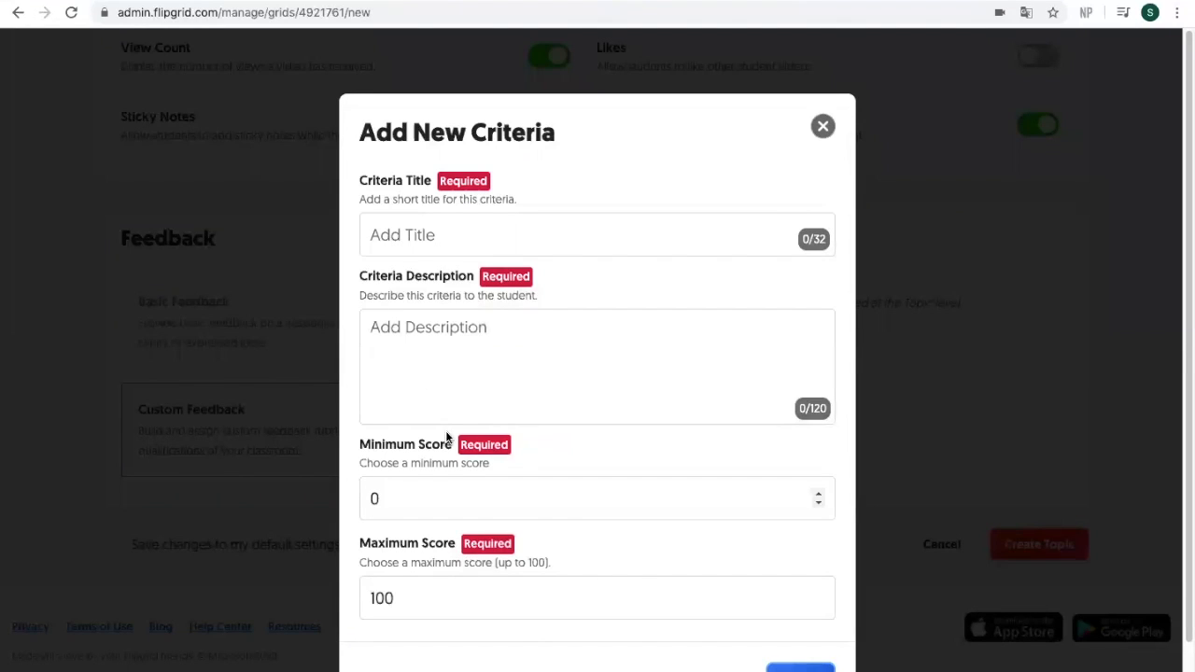
Step: Begin entering the description for the new rubric criterion
{"action": "left_click", "coordinate": [421, 337]}
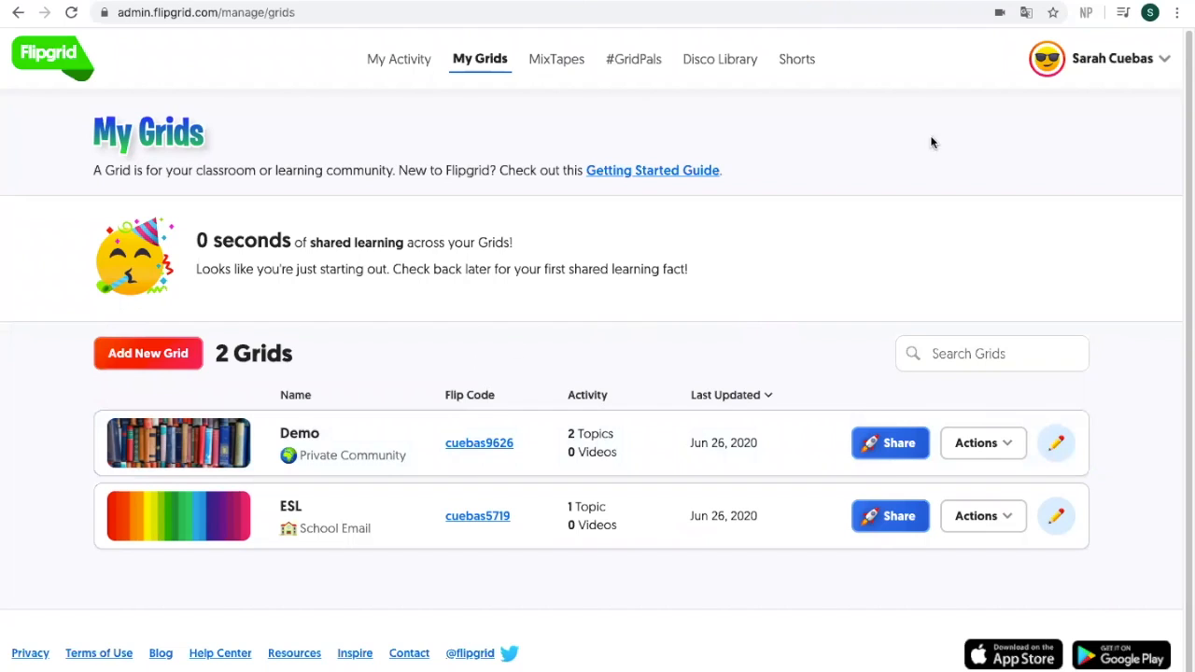
Step: Open the Demo grid's student view through its flip code link, entering the grid password
{"action": "left_click", "coordinate": [476, 447]}
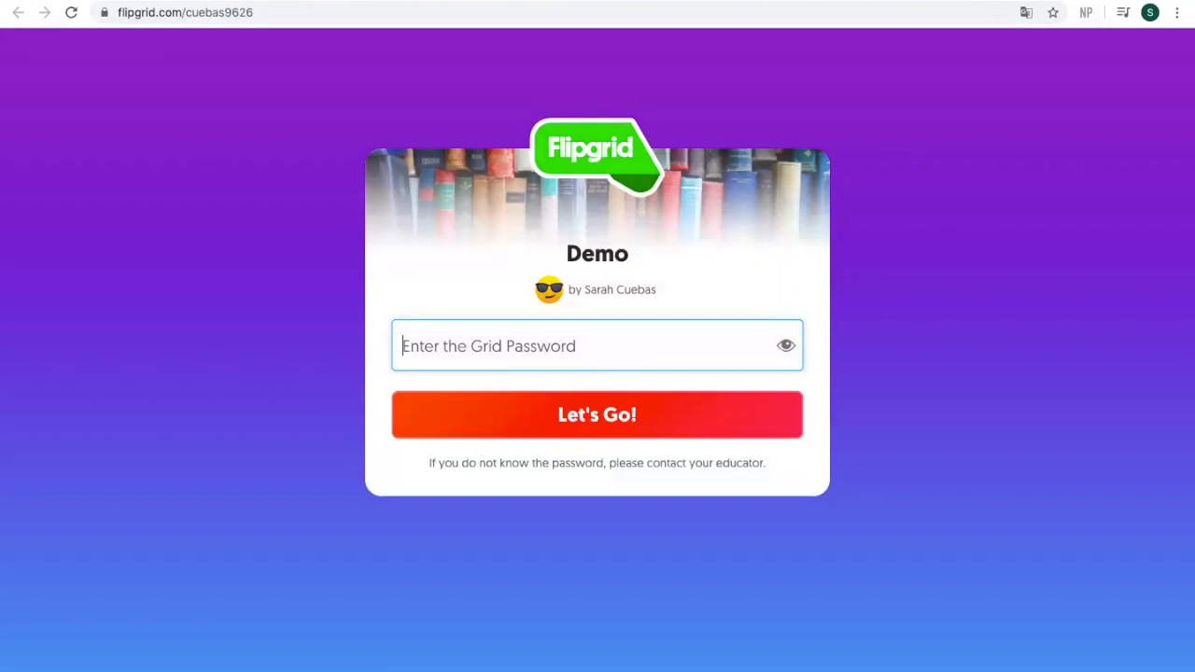
{"action": "type", "text": "*********"}
{"action": "key", "text": "Return"}
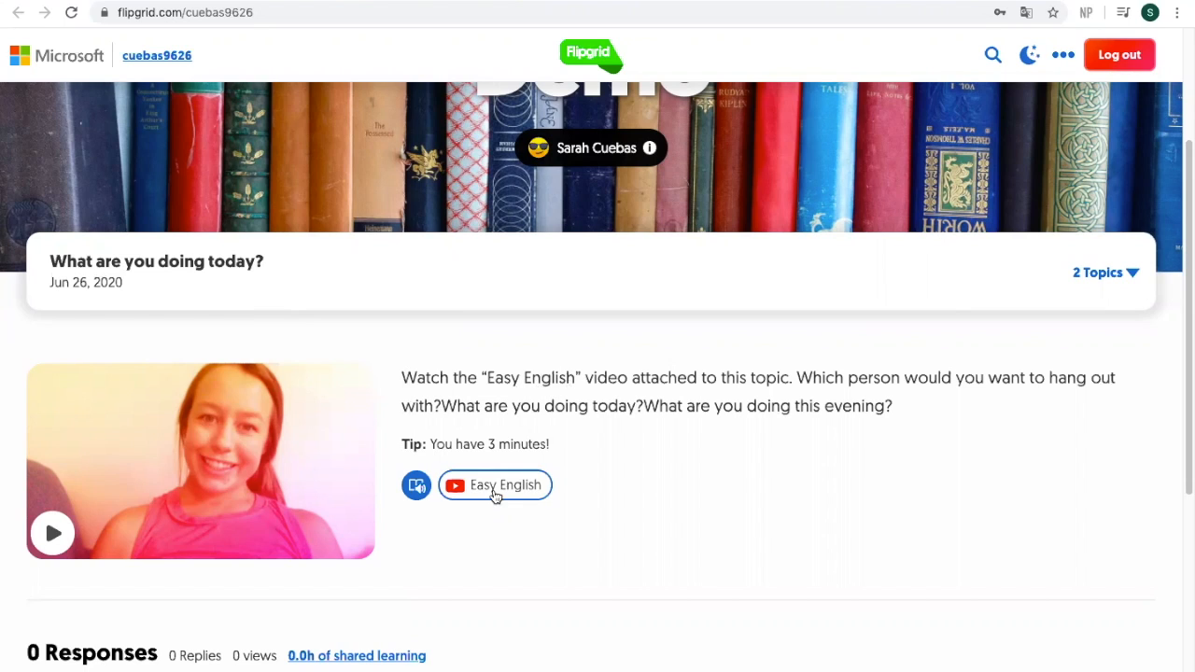
Step: As a student, start recording a topic response, then begin a video reply to a posted response
{"action": "left_click_drag", "start_coordinate": [1184, 295], "coordinate": [1184, 469]}
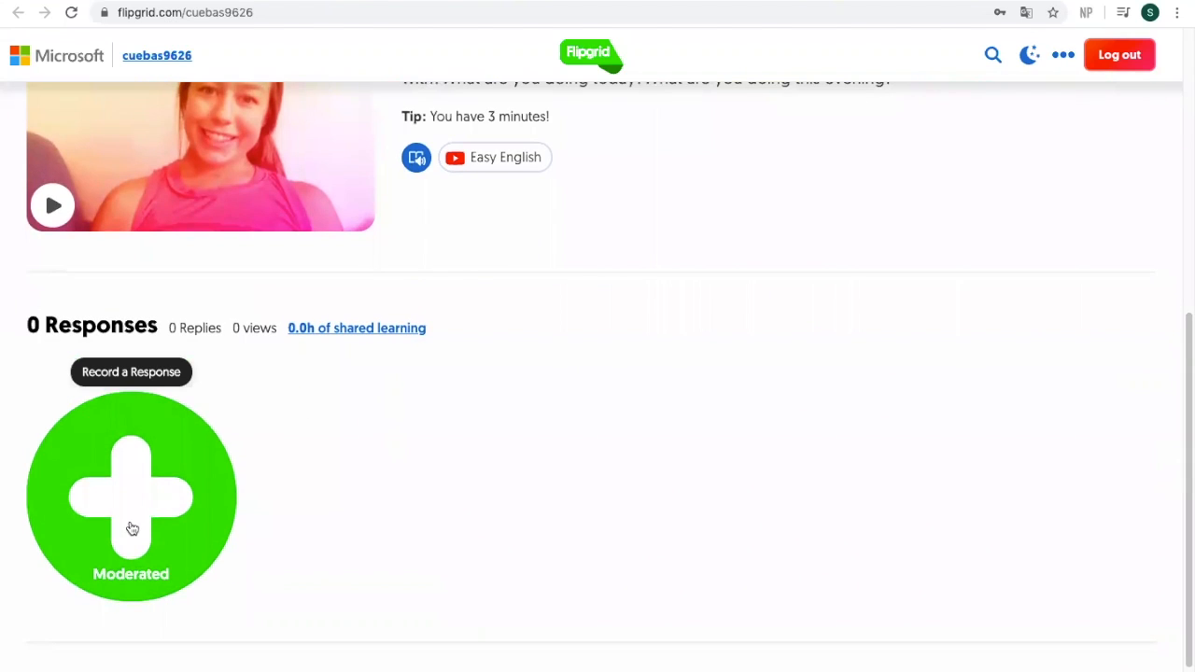
{"action": "left_click", "coordinate": [115, 471]}
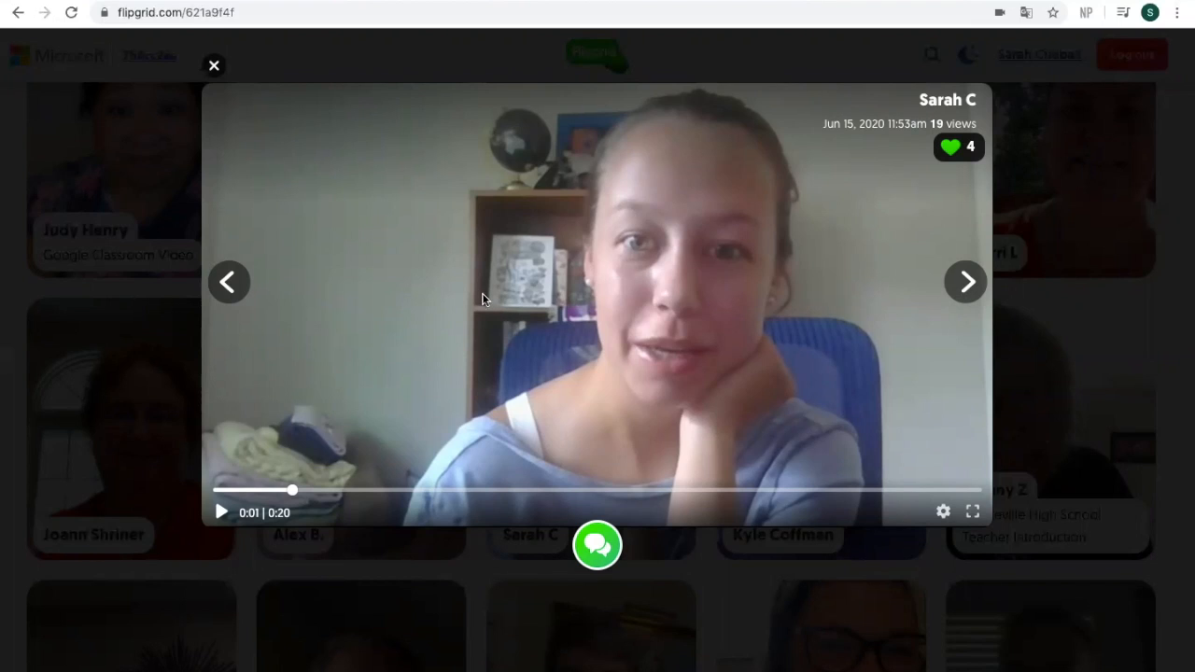
{"action": "left_click", "coordinate": [599, 546]}
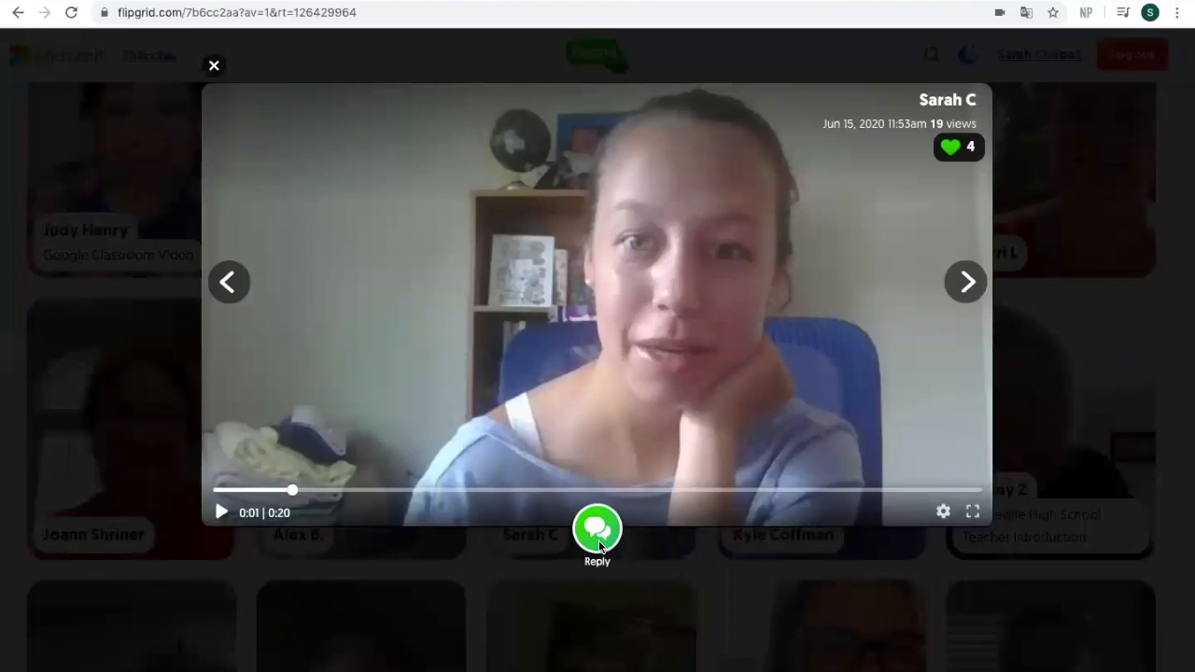